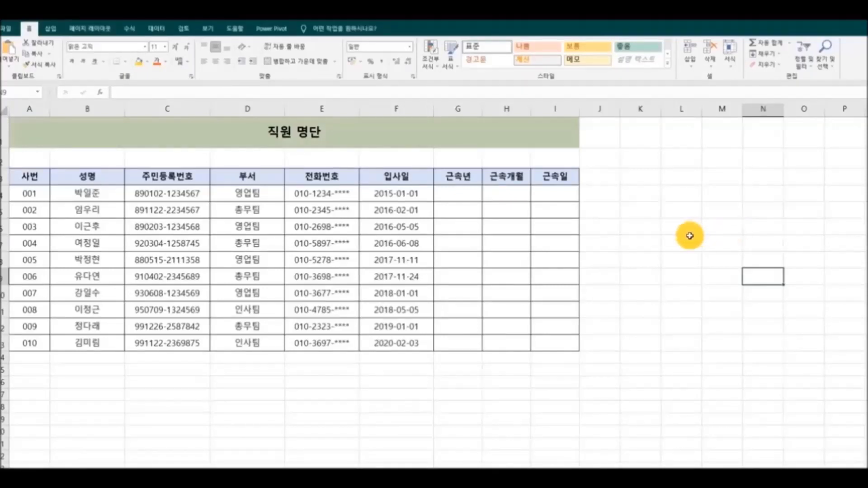
# Enter =DATEDIF(F4,TODAY(),"y") in G4 to calculate the first employee's years of service.
pyautogui.click(460, 199)
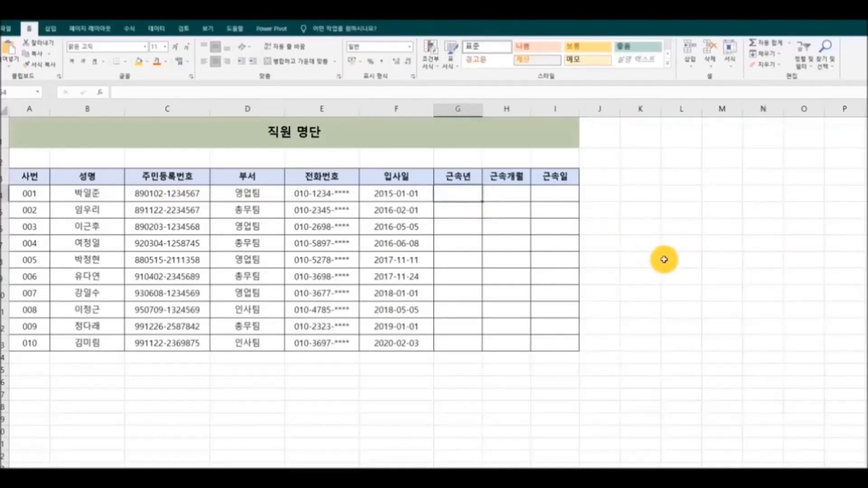
pyautogui.write('=')
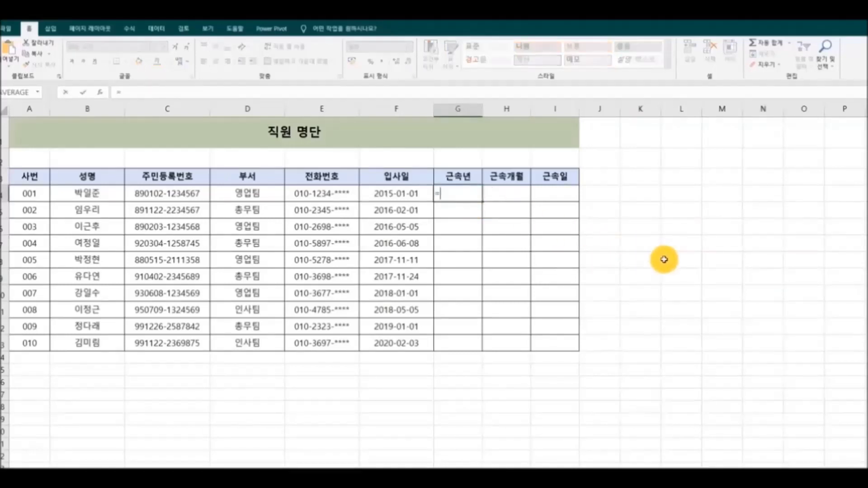
pyautogui.write('d')
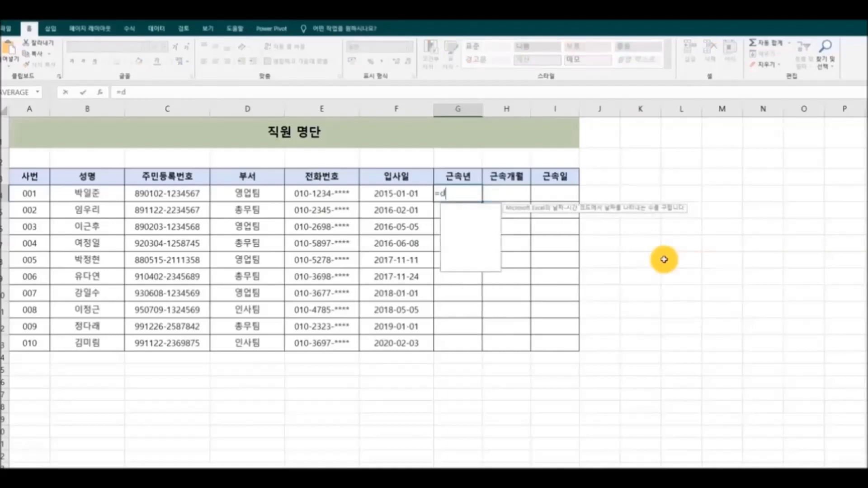
pyautogui.write('ated')
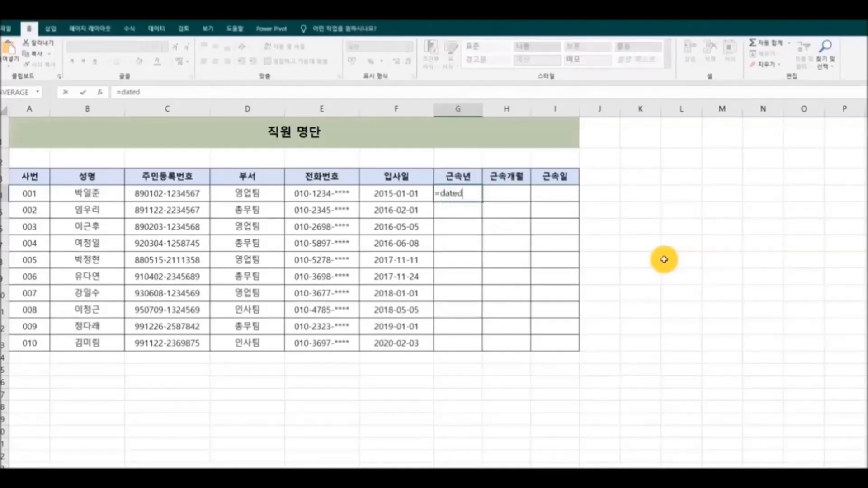
pyautogui.write('if(')
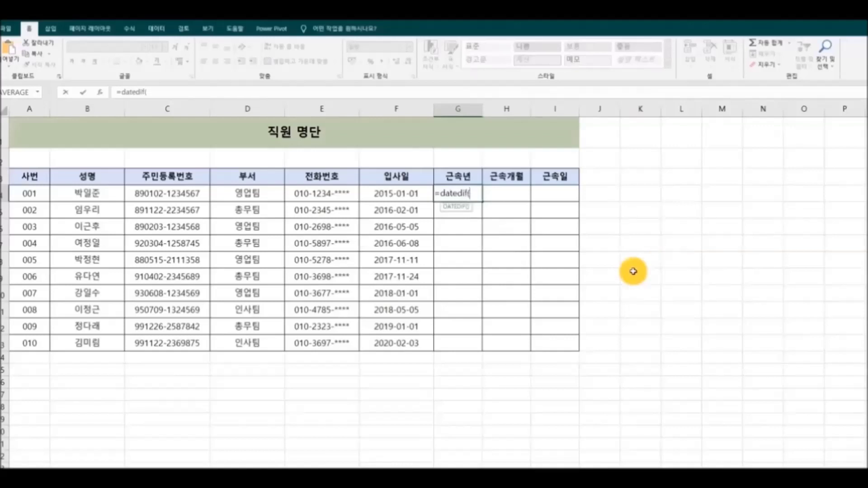
pyautogui.click(382, 190)
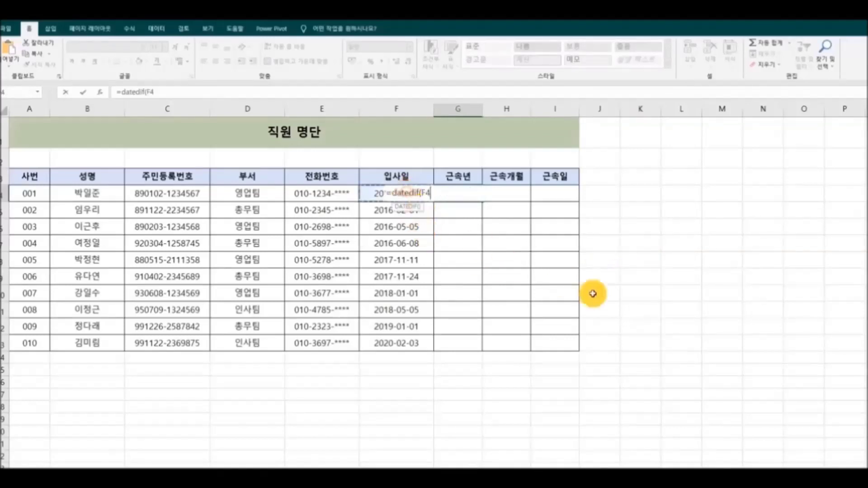
pyautogui.write(',')
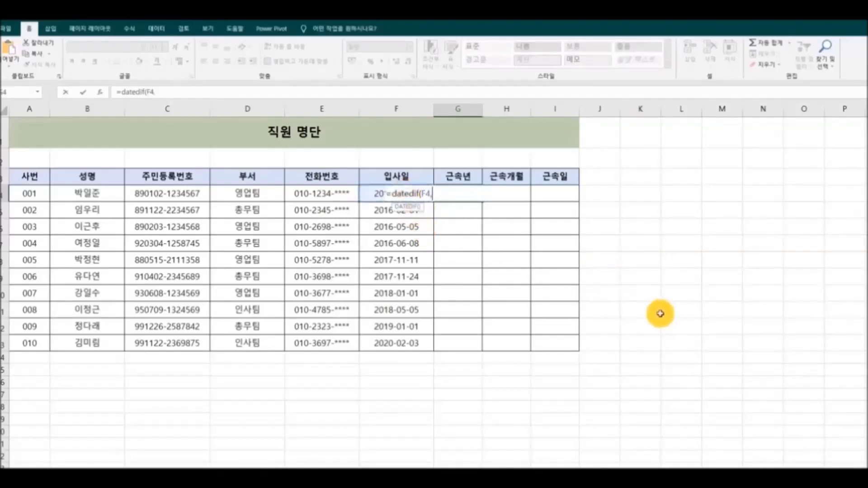
pyautogui.write('tod')
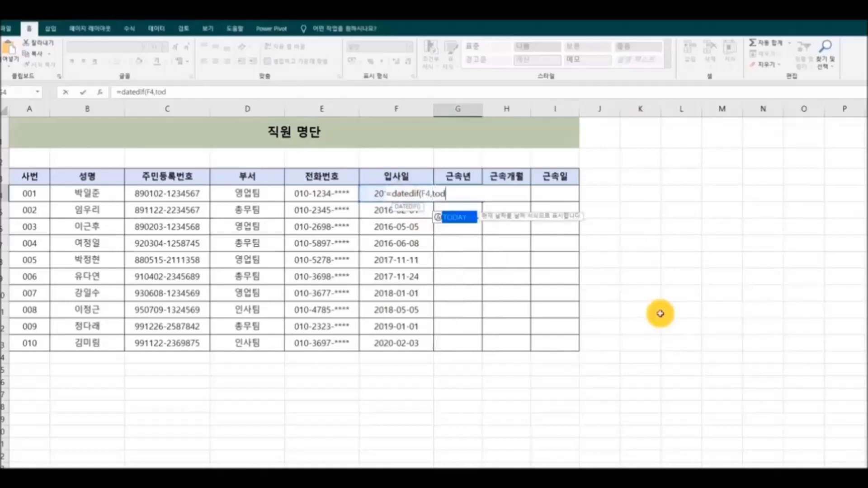
pyautogui.doubleClick(465, 218)
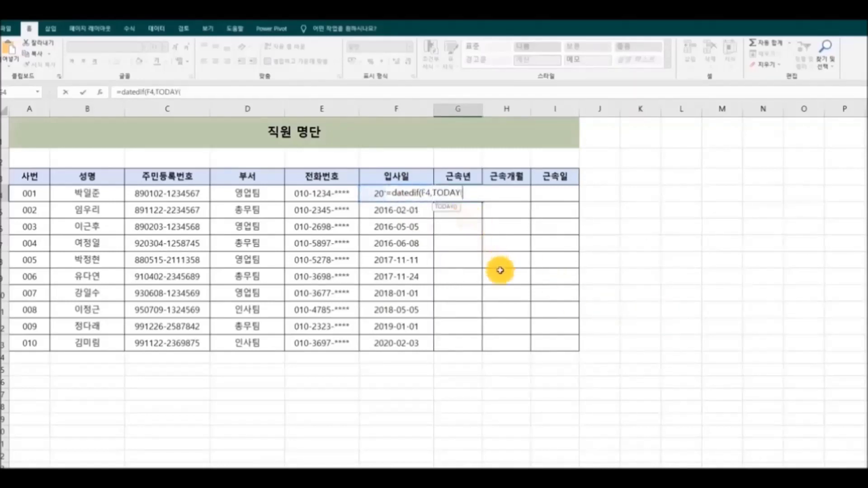
pyautogui.write(')')
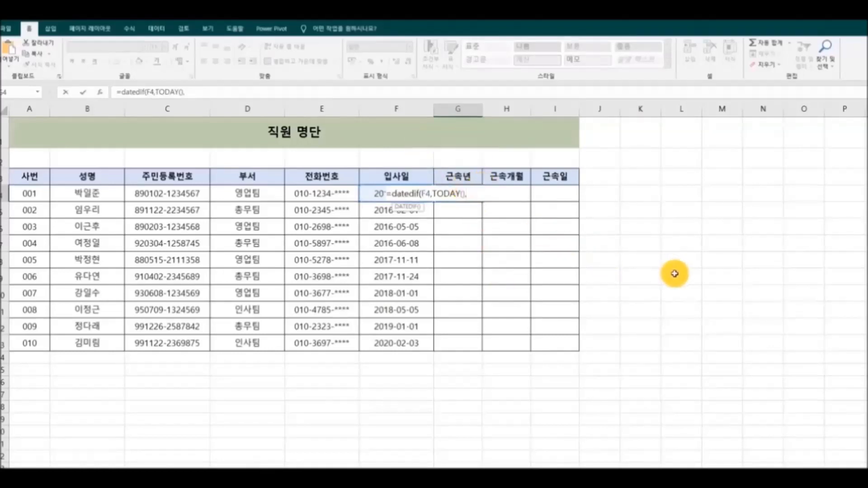
pyautogui.write(',"y"')
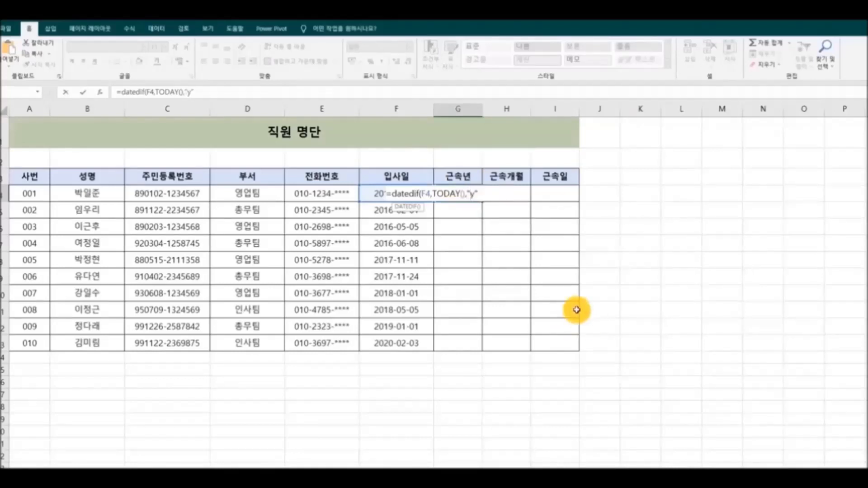
pyautogui.write(')')
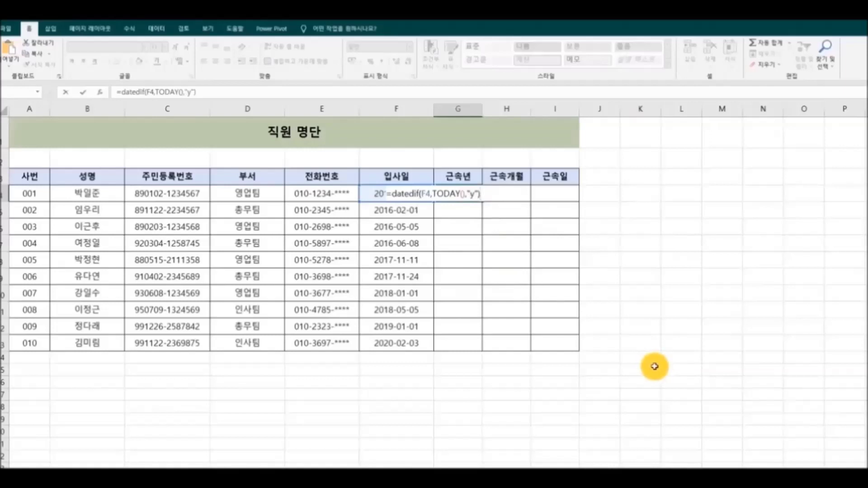
pyautogui.press('Return')
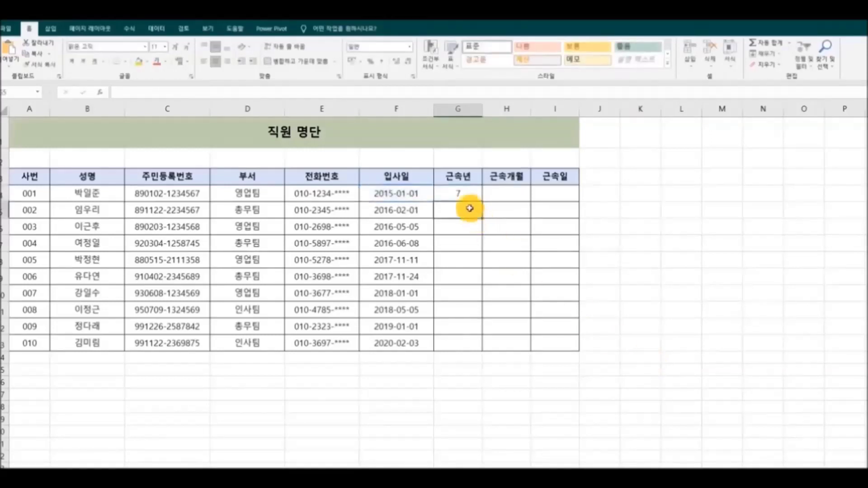
# Fill the years-of-service formula from G4 down through G13 for all employees.
pyautogui.click(466, 193)
pyautogui.doubleClick(482, 203)
pyautogui.click(676, 315)
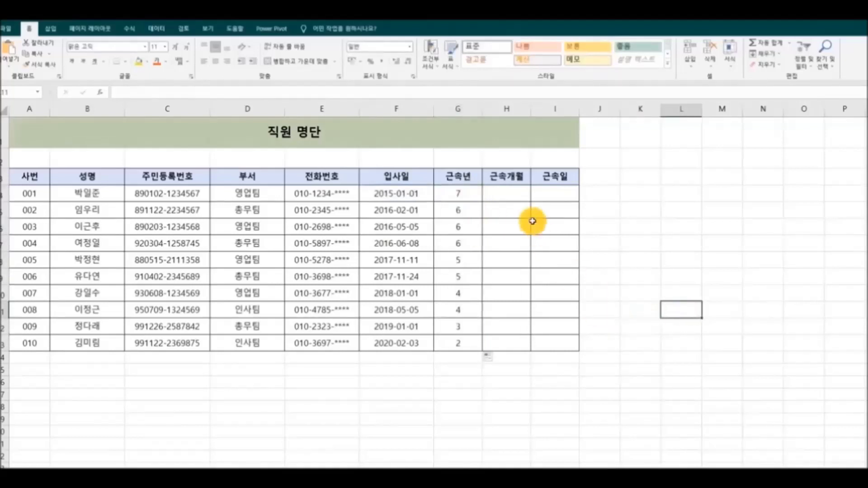
# Enter =DATEDIF(F4,TODAY(),"m") in H4 to calculate the first employee's months of service.
pyautogui.click(511, 192)
pyautogui.write('=')
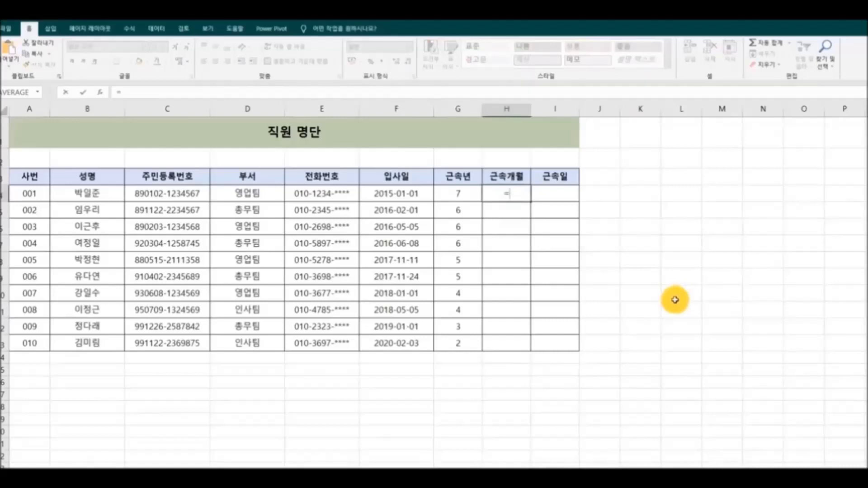
pyautogui.write('date')
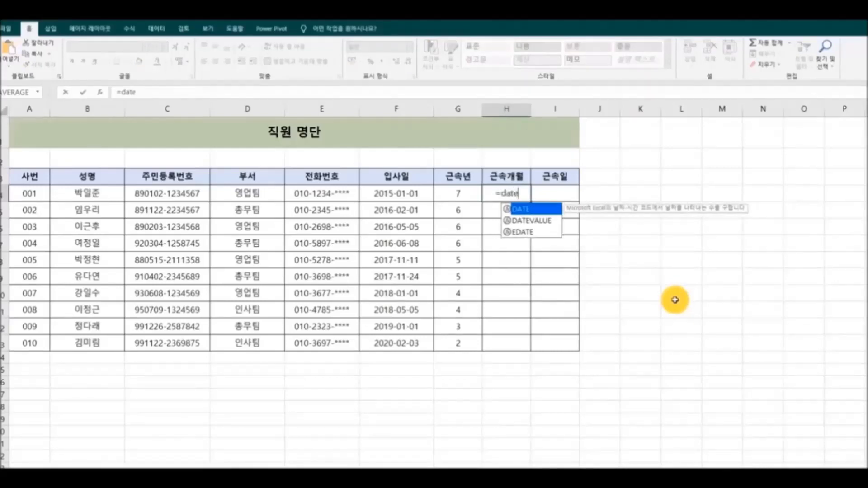
pyautogui.write('dif(')
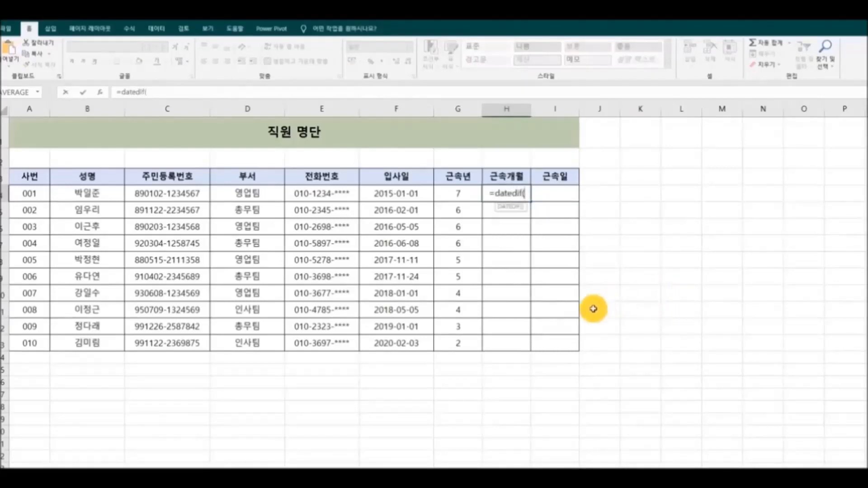
pyautogui.click(407, 195)
pyautogui.write(',tod')
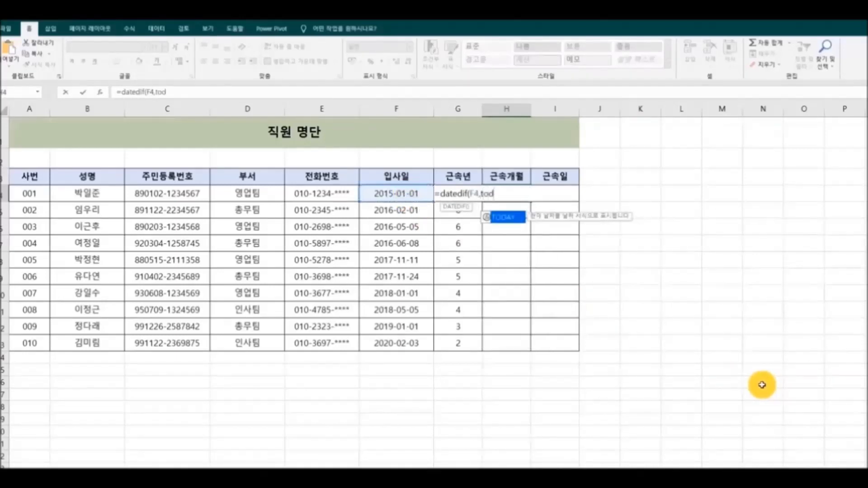
pyautogui.doubleClick(510, 217)
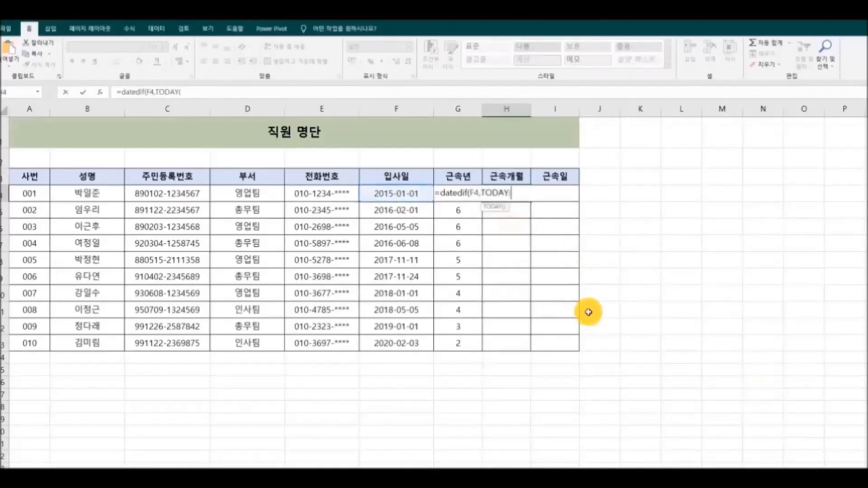
pyautogui.write('),"m')
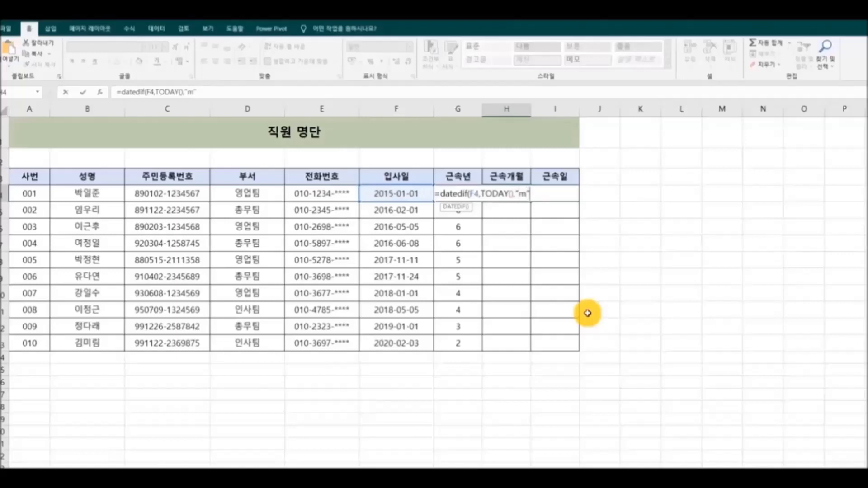
pyautogui.write('")')
pyautogui.press('Return')
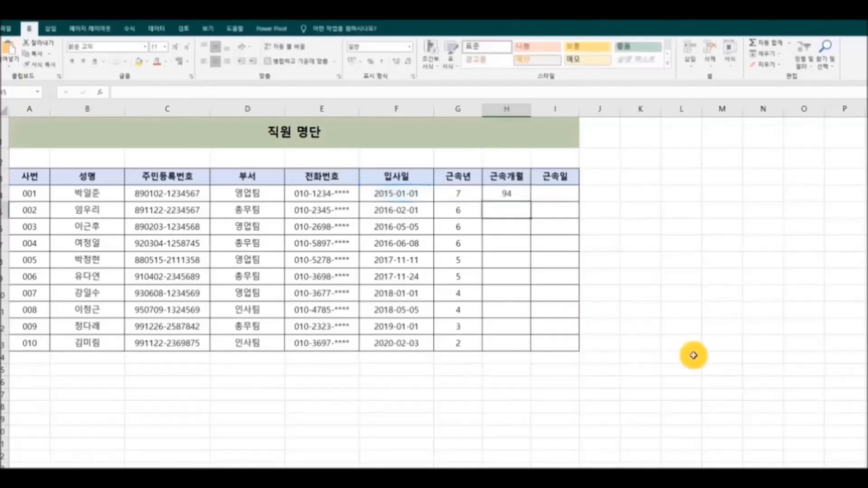
# Fill the months-of-service formula from H4 down through H13 for all employees.
pyautogui.click(519, 190)
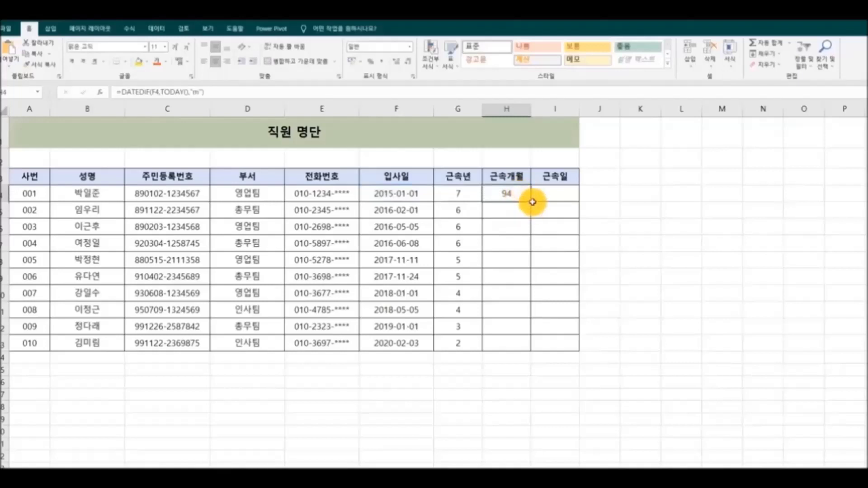
pyautogui.doubleClick(532, 203)
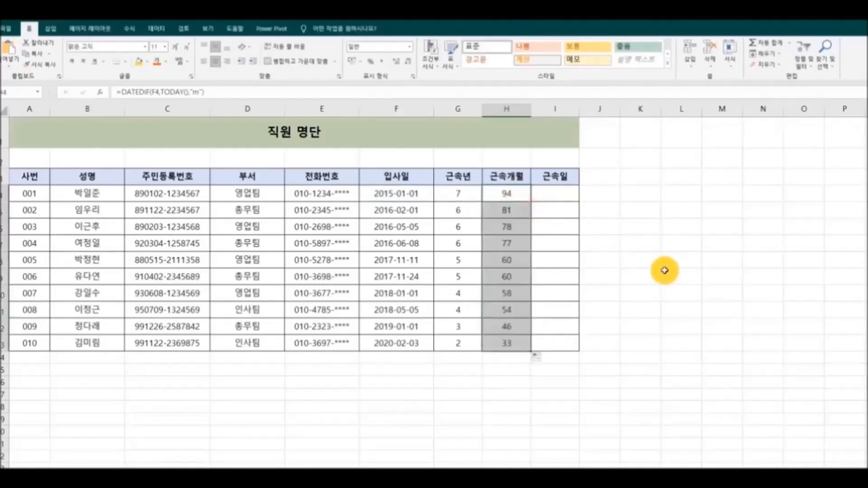
pyautogui.click(669, 274)
# Enter =DATEDIF(F4,TODAY(),"d") in I4 to calculate the first employee's days of service.
pyautogui.click(562, 196)
pyautogui.write('=da')
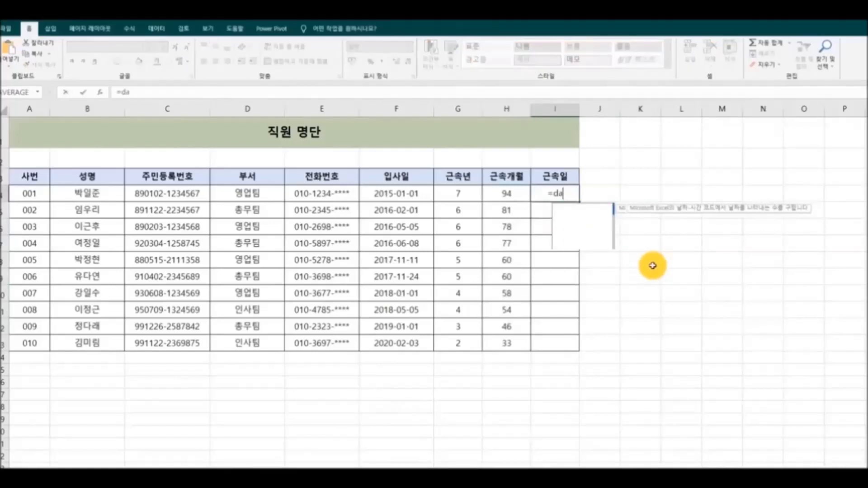
pyautogui.write('tedif(')
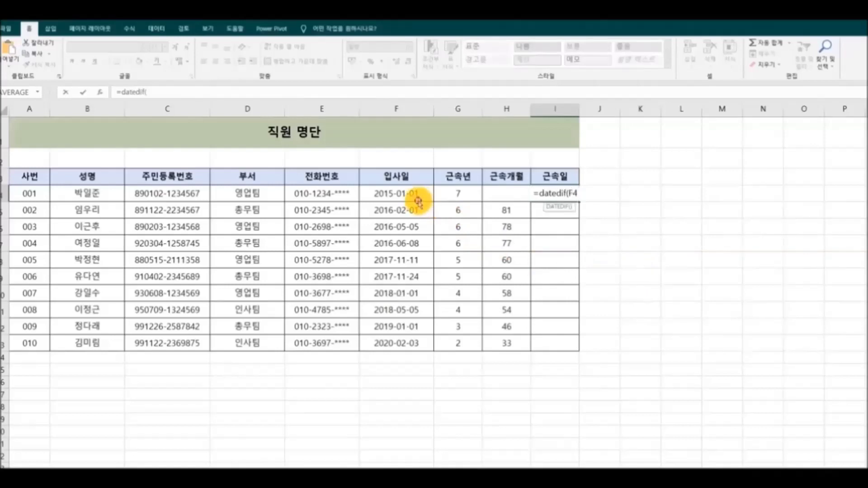
pyautogui.click(417, 196)
pyautogui.write(',to')
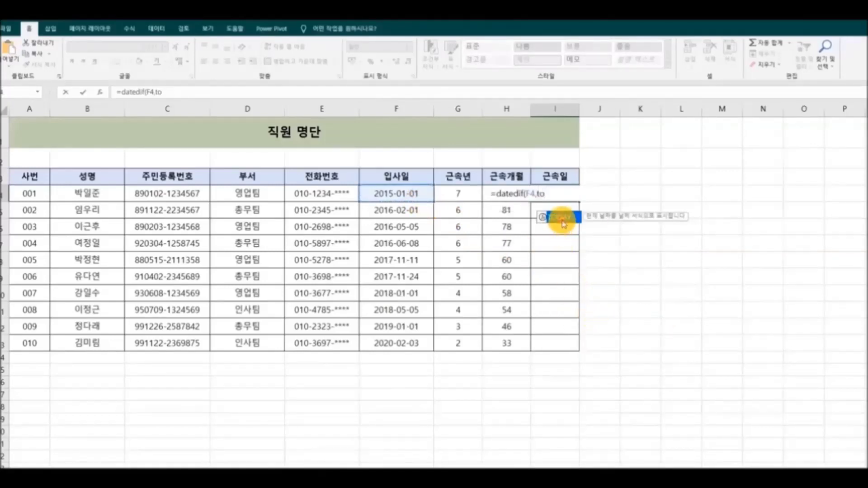
pyautogui.press('Tab')
pyautogui.write(')')
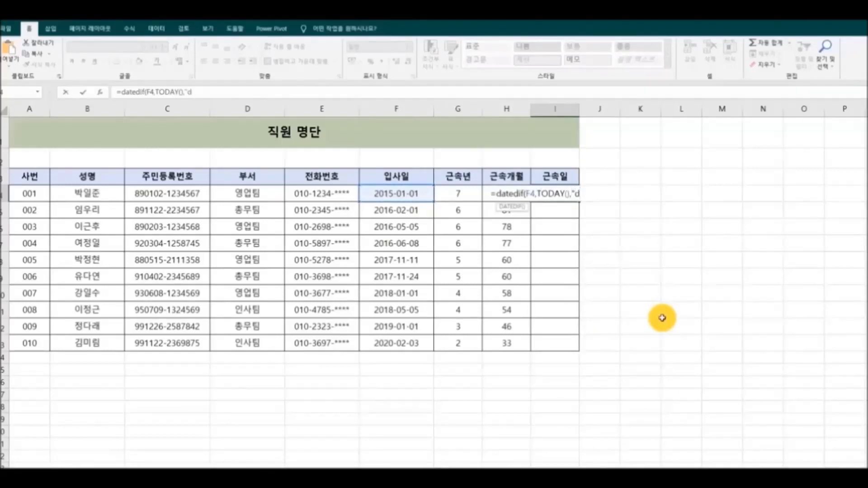
pyautogui.write(',"d")')
pyautogui.press('Return')
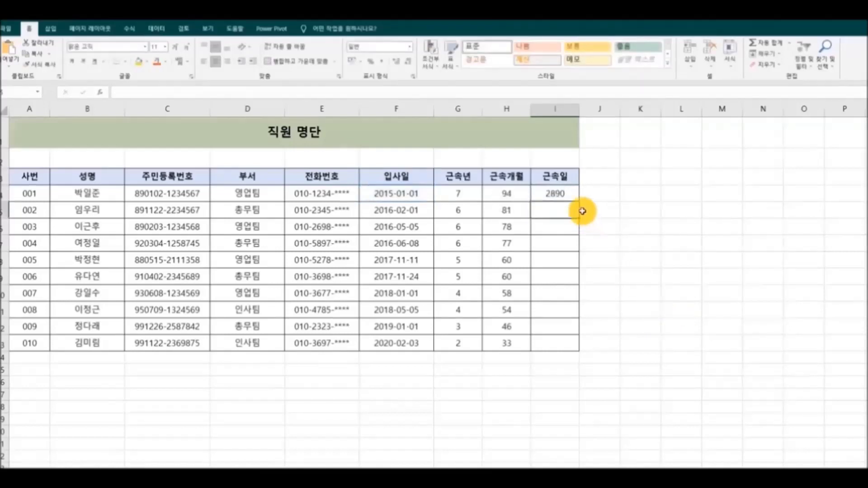
# Fill the days-of-service formula from I4 down through I13 for all employees.
pyautogui.click(571, 193)
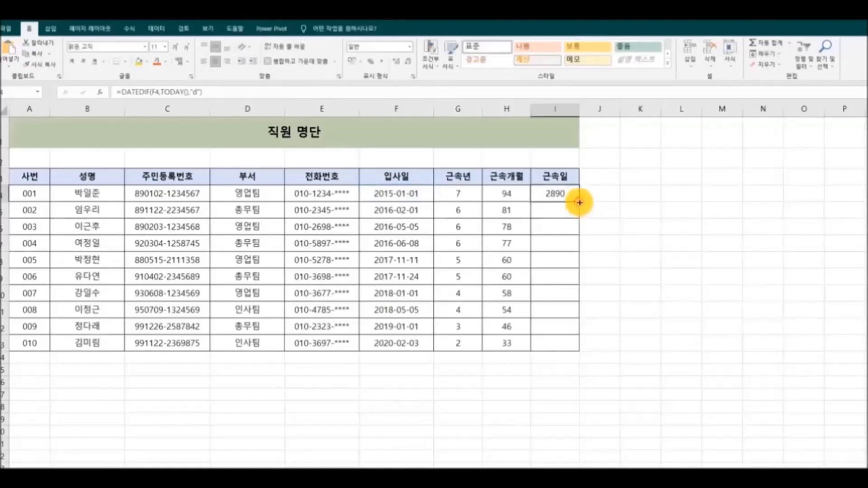
pyautogui.doubleClick(579, 203)
pyautogui.click(746, 320)
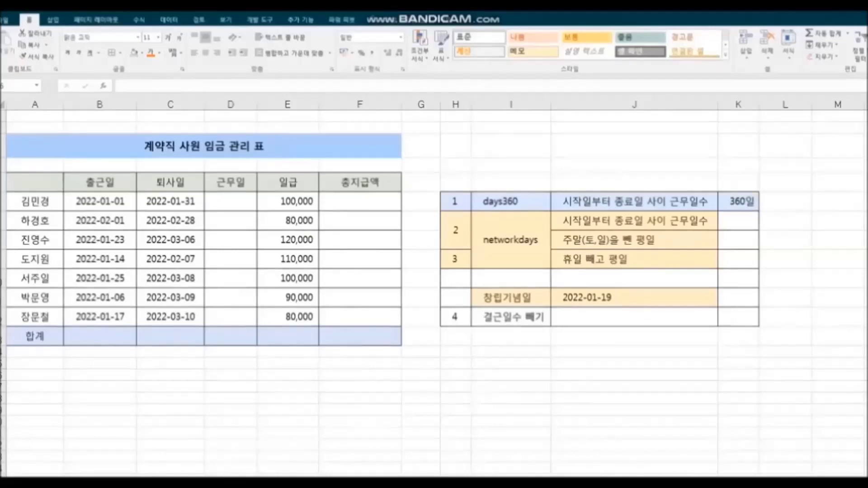
# Examine the first contract worker's start date, end date and workday cells, and the days360 entry with its description in the reference table.
pyautogui.click(230, 202)
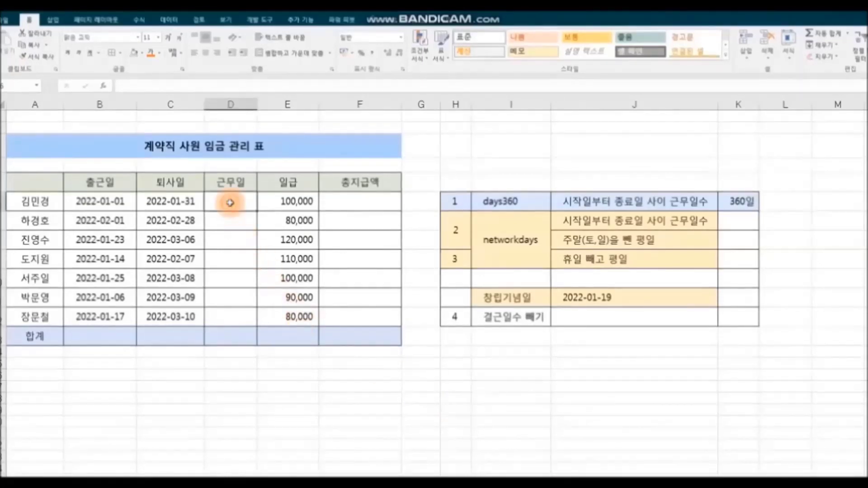
pyautogui.click(121, 202)
pyautogui.click(164, 202)
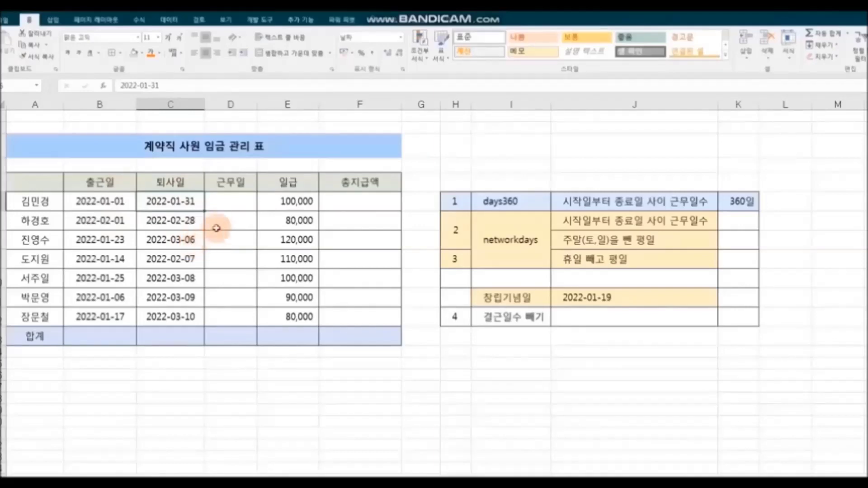
pyautogui.click(227, 206)
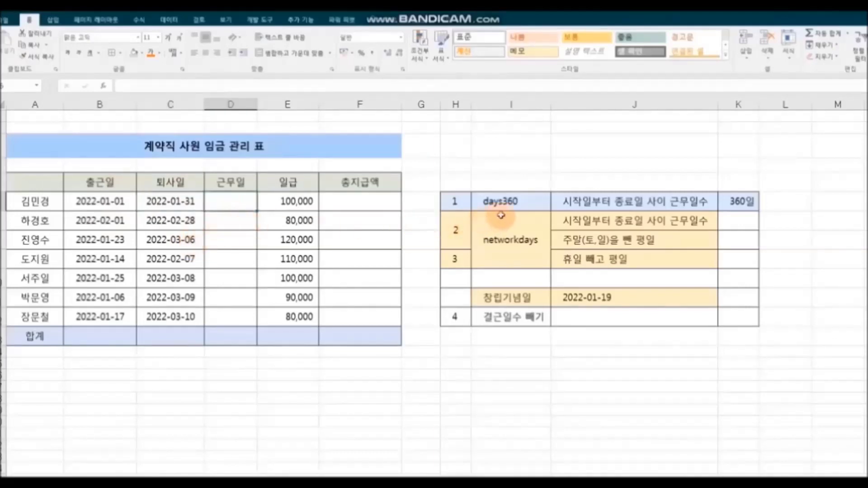
pyautogui.click(530, 210)
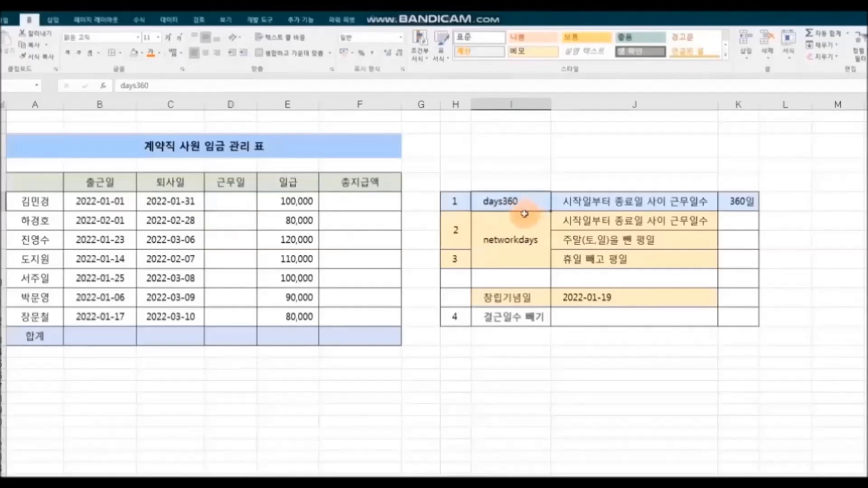
pyautogui.click(565, 208)
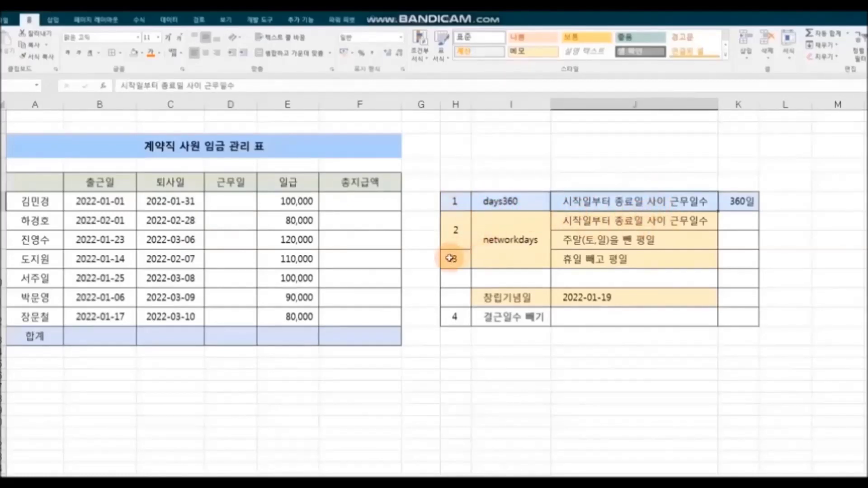
# Calculate the first contract worker's workdays in D6 with =DAYS360(B6,C6).
pyautogui.click(229, 199)
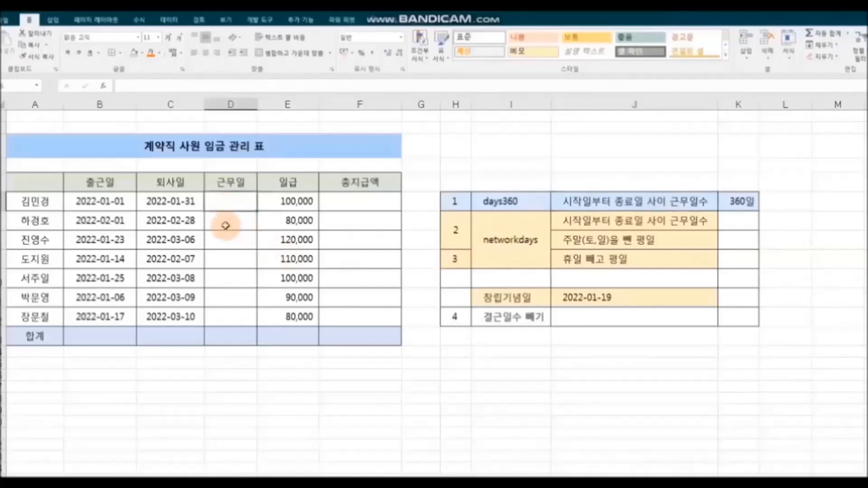
pyautogui.click(102, 85)
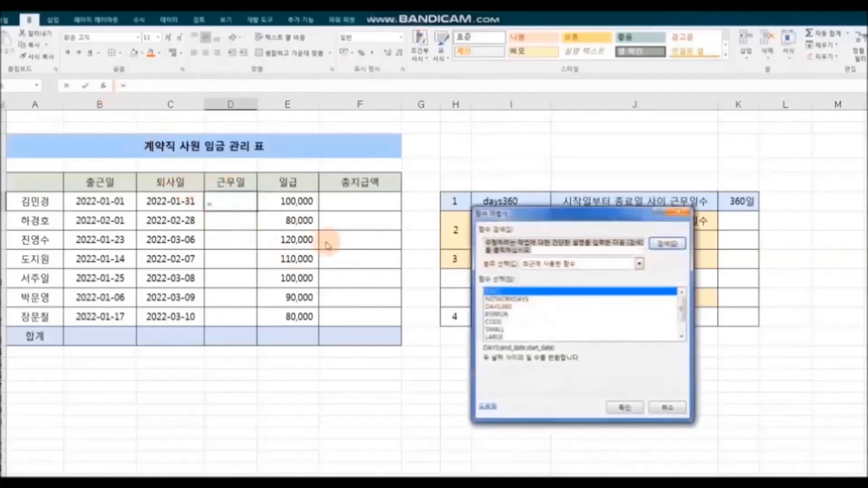
pyautogui.click(527, 307)
pyautogui.click(626, 408)
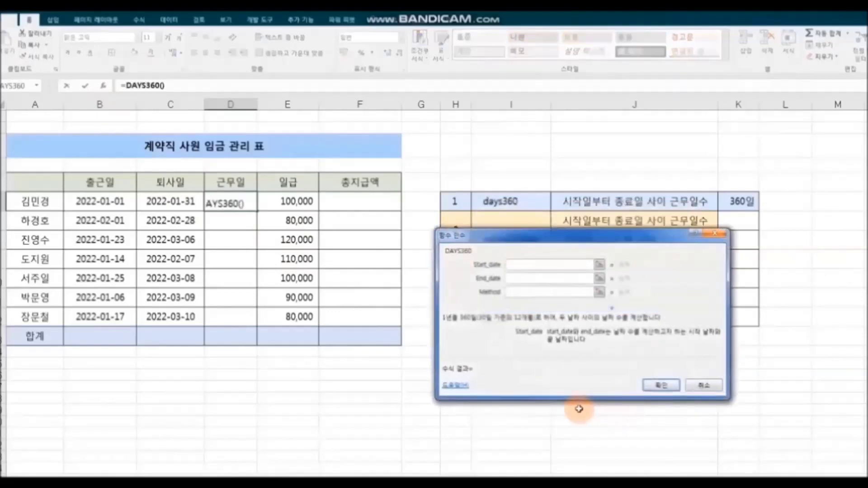
pyautogui.click(98, 205)
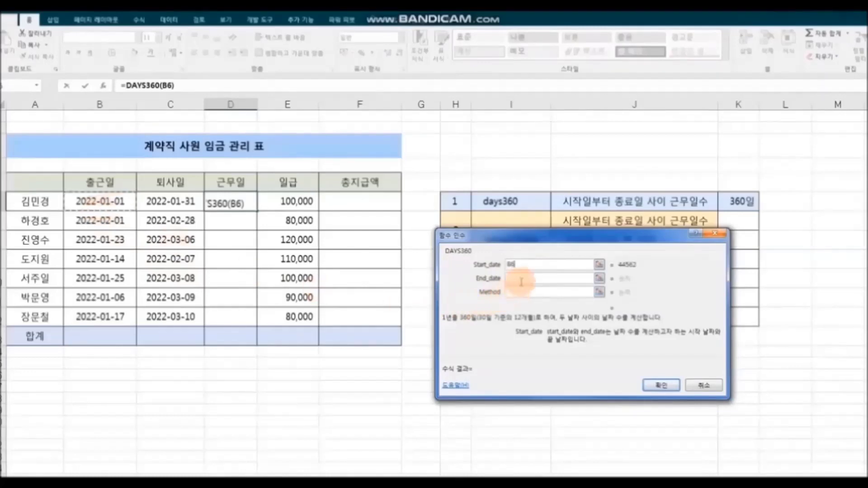
pyautogui.click(172, 202)
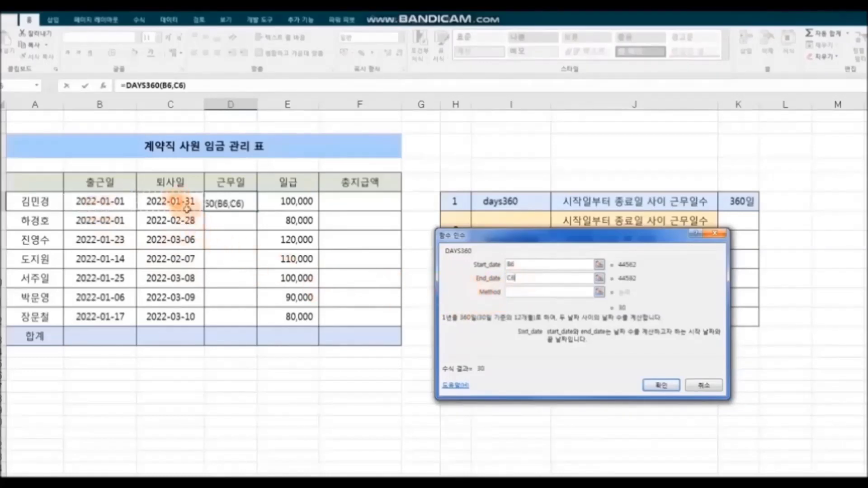
pyautogui.click(661, 385)
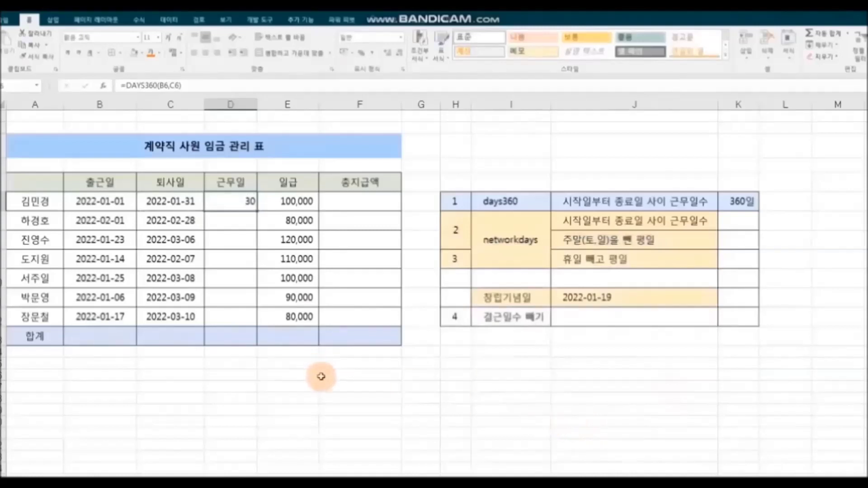
# Enter =D6*E6 in F6 to calculate the first contract worker's total pay from workdays and daily wage.
pyautogui.click(350, 204)
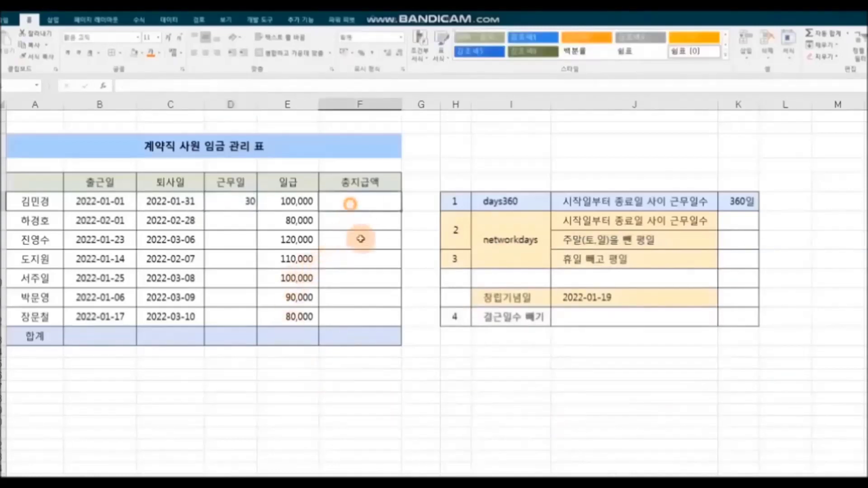
pyautogui.write('=')
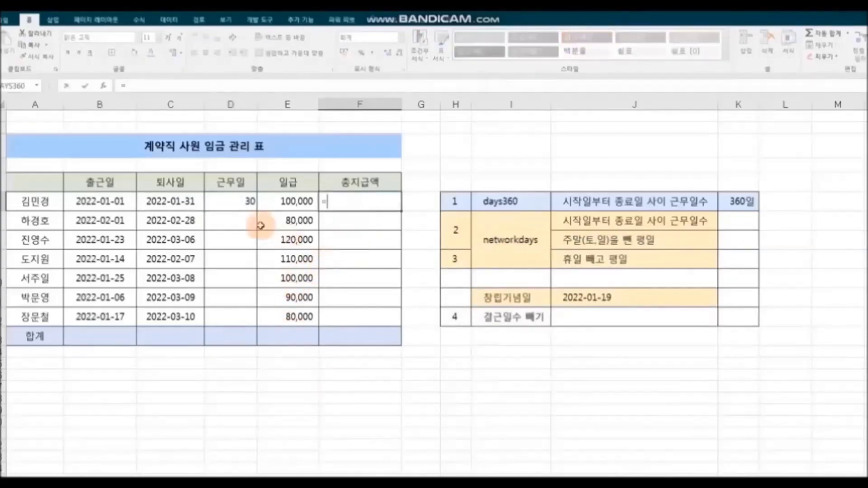
pyautogui.click(234, 202)
pyautogui.write('*')
pyautogui.click(291, 200)
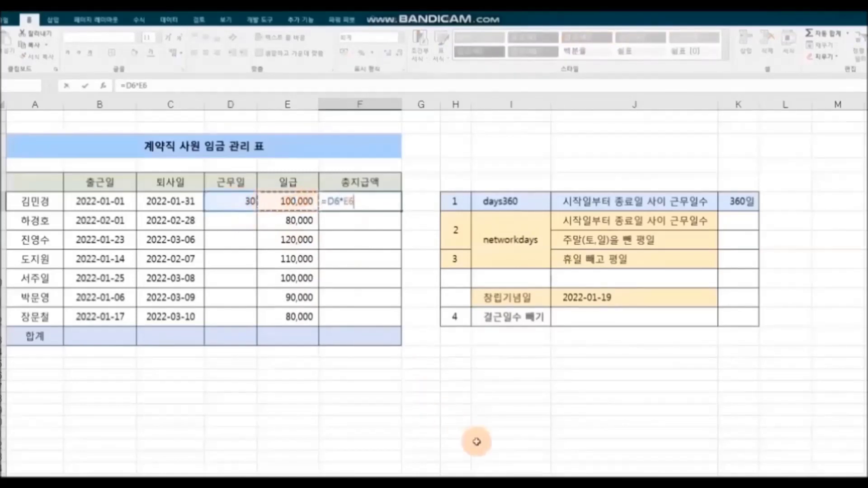
pyautogui.press('Return')
# Fill the workday formula from D6 down through D12 and the total pay formula from F6 down through F12.
pyautogui.click(241, 204)
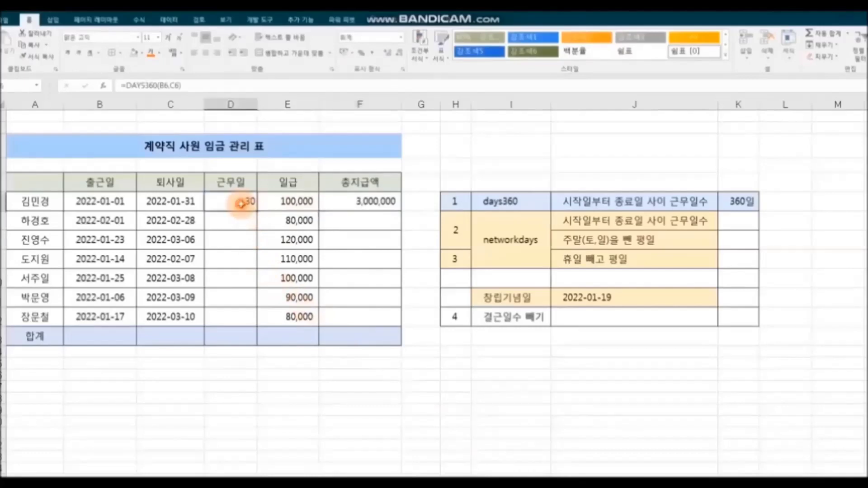
pyautogui.moveTo(257, 211); pyautogui.dragTo(254, 324)
pyautogui.click(374, 207)
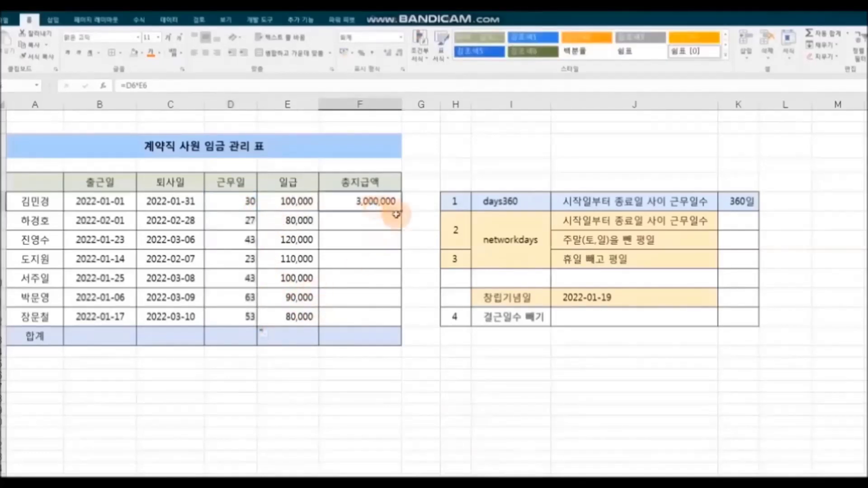
pyautogui.moveTo(401, 212); pyautogui.dragTo(402, 329)
pyautogui.click(499, 425)
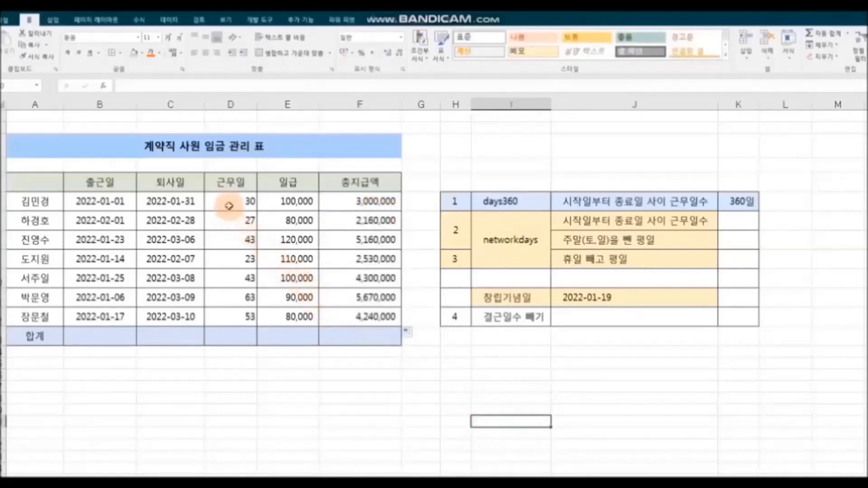
# Change the total pay formula in F6 to =(D6*E6)+E6 so that one extra day's wage is added.
pyautogui.click(120, 202)
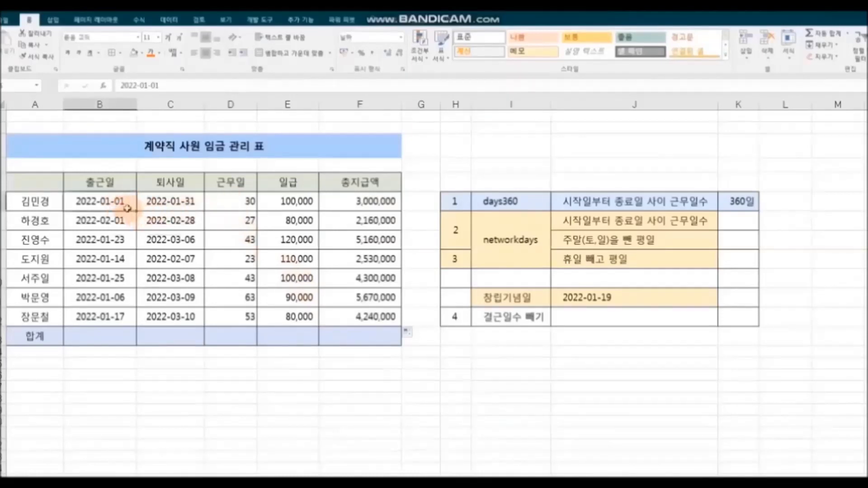
pyautogui.click(233, 206)
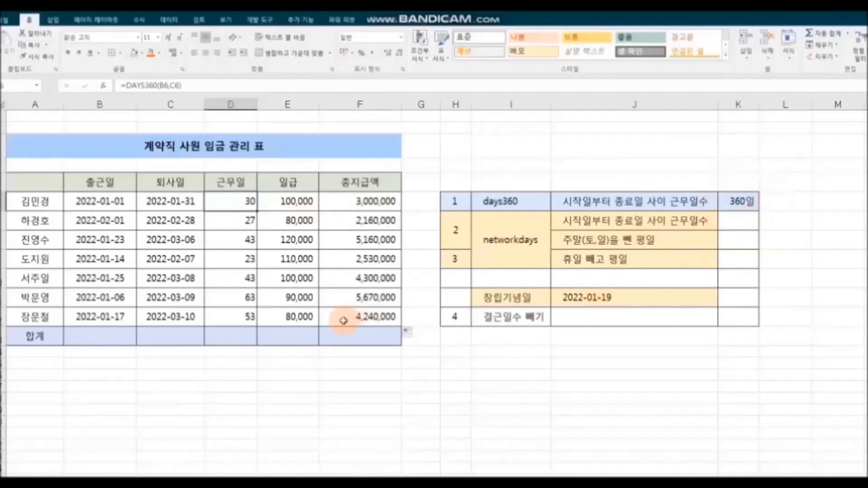
pyautogui.click(337, 204)
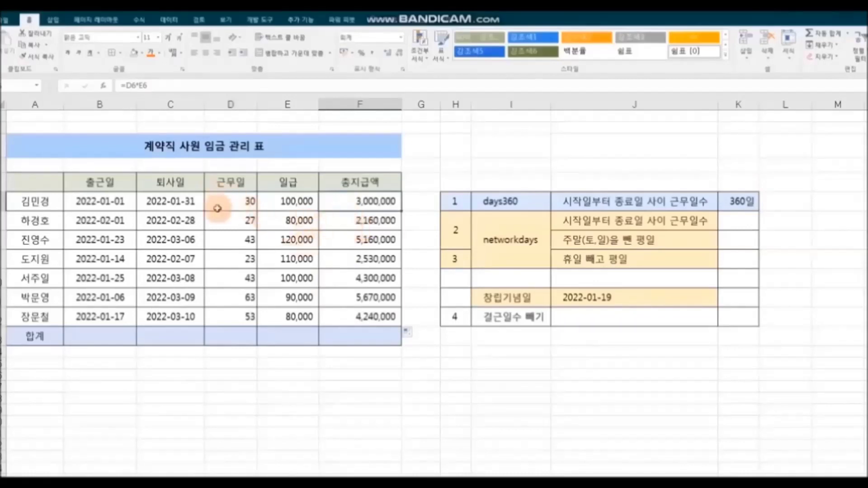
pyautogui.click(126, 86)
pyautogui.write('(')
pyautogui.click(170, 86)
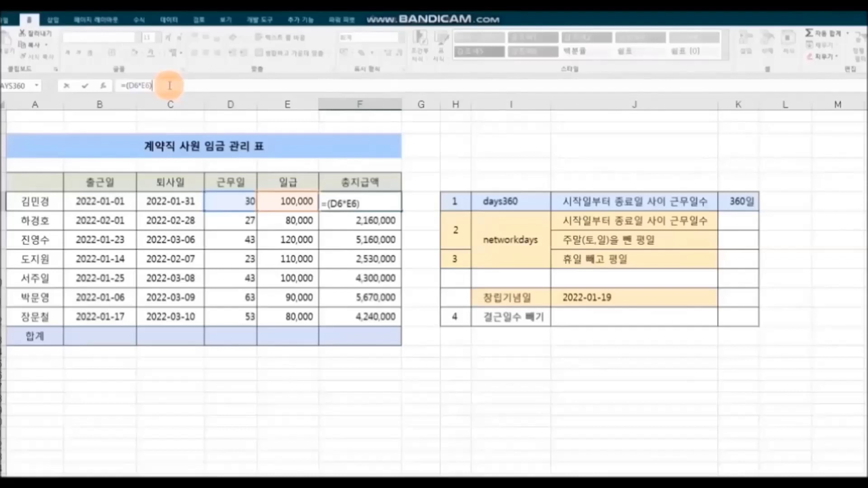
pyautogui.click(290, 201)
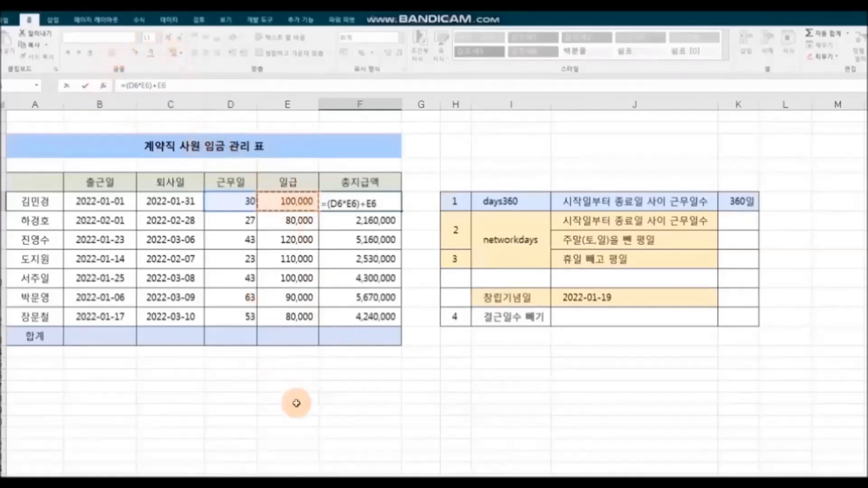
pyautogui.press('Return')
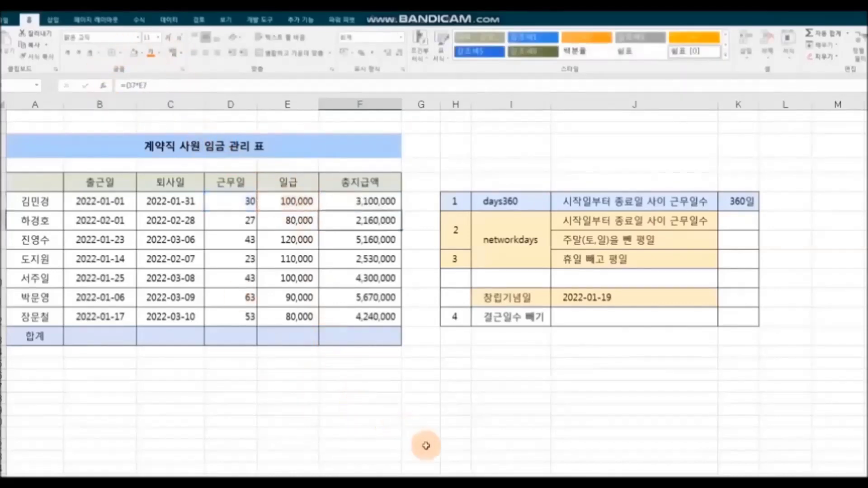
# Fill the revised total pay formula from F6 down through F12 for all contract workers.
pyautogui.click(350, 202)
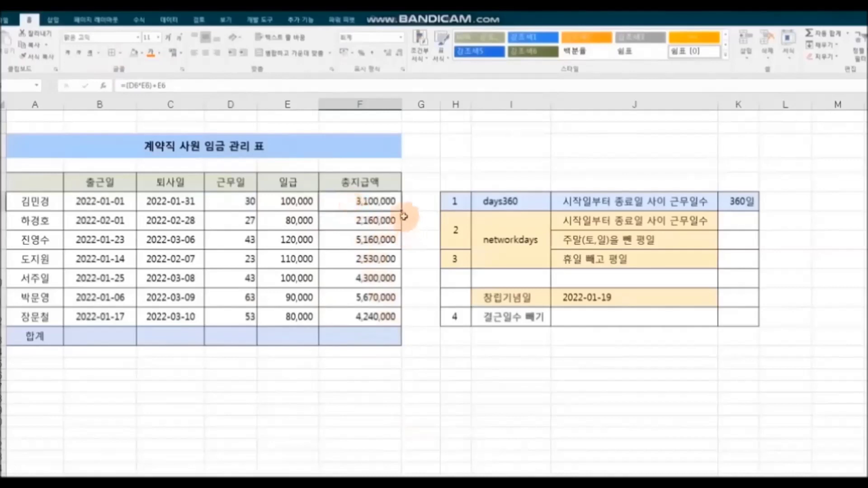
pyautogui.moveTo(402, 212); pyautogui.dragTo(401, 318)
pyautogui.click(460, 397)
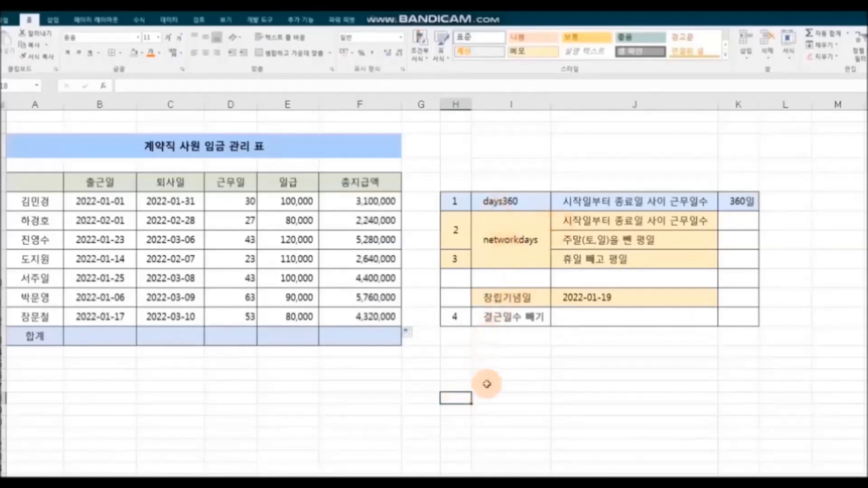
# Sum the total pay of all contract workers in the 합계 row with =SUM(F6:F12) in F13.
pyautogui.click(361, 336)
pyautogui.click(139, 20)
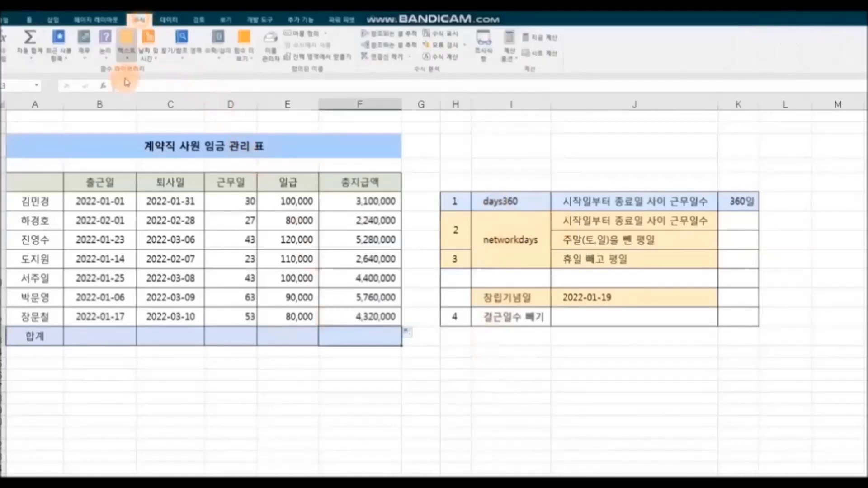
pyautogui.click(31, 57)
pyautogui.click(40, 67)
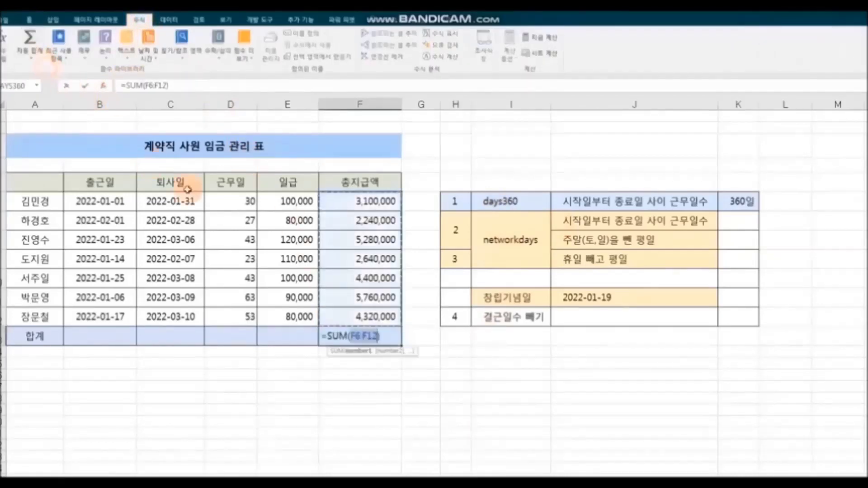
pyautogui.press('Return')
pyautogui.click(522, 447)
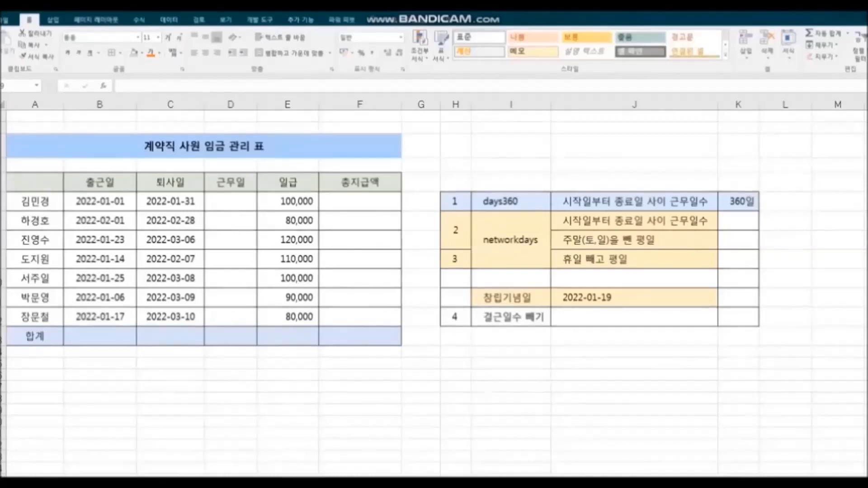
# Calculate the first contract worker's weekday-only workdays in D6 with =NETWORKDAYS(B6,C6).
pyautogui.click(523, 253)
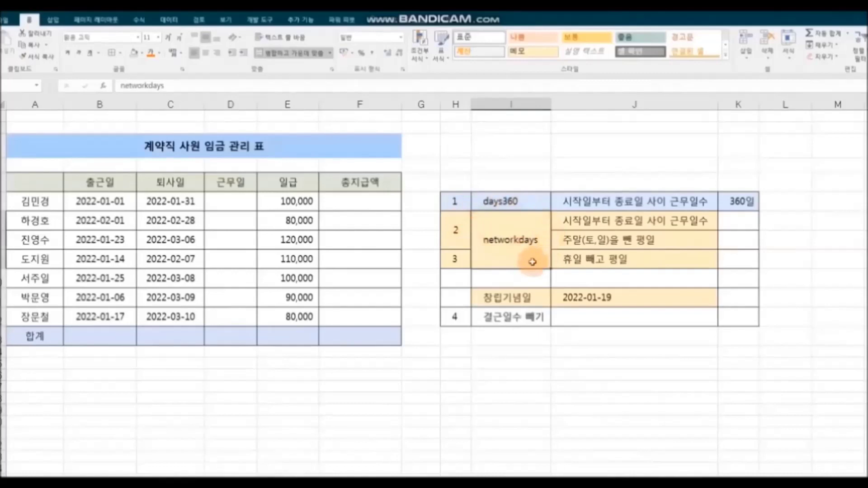
pyautogui.click(574, 243)
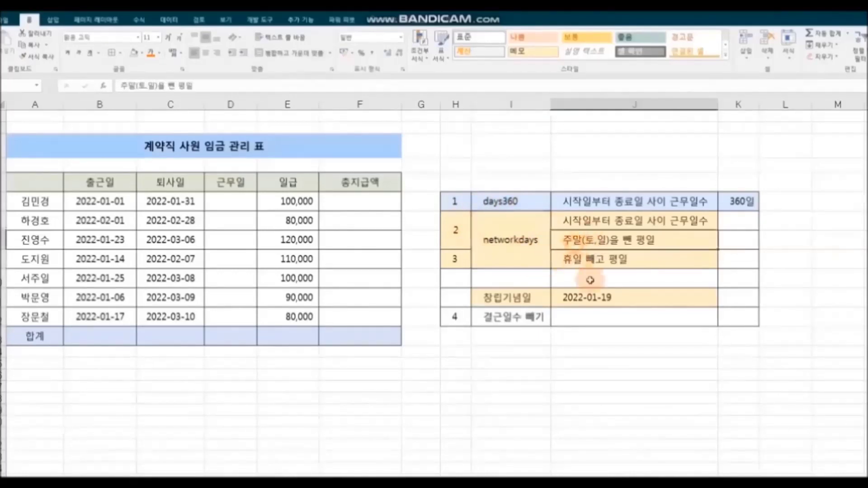
pyautogui.click(650, 264)
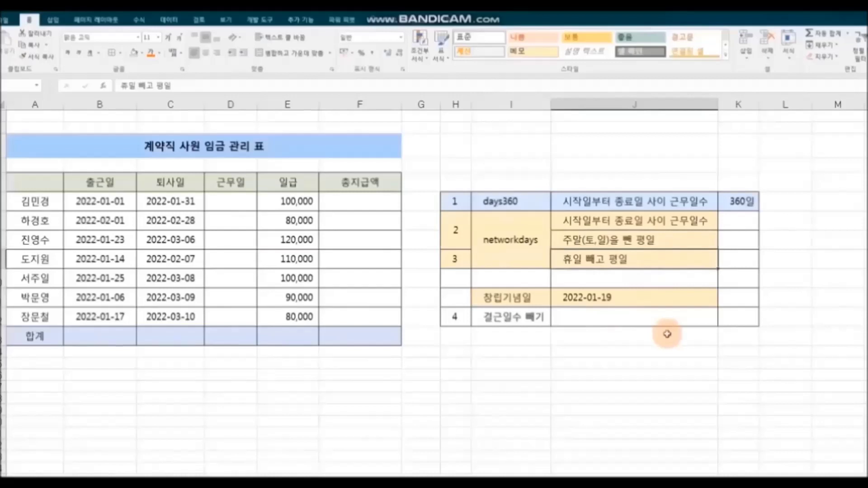
pyautogui.click(672, 241)
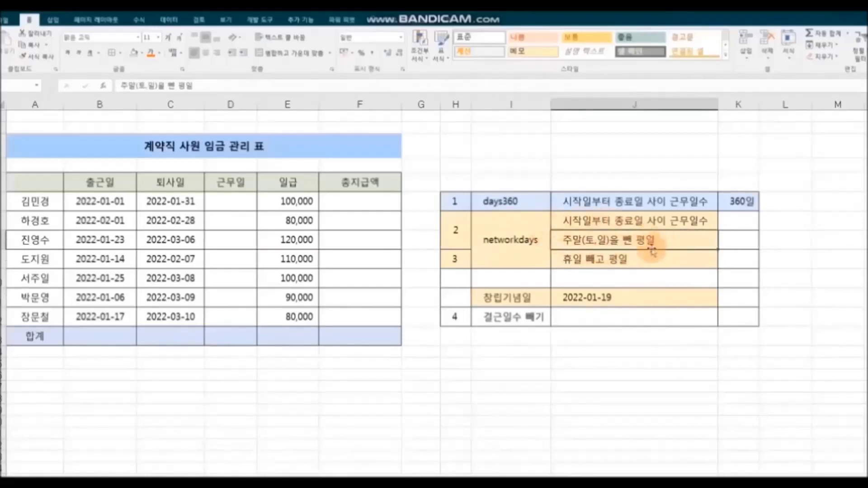
pyautogui.click(232, 201)
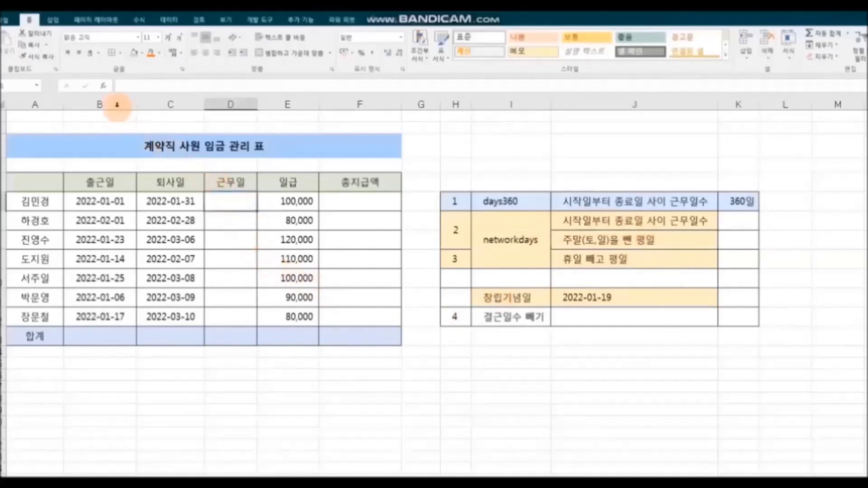
pyautogui.click(103, 85)
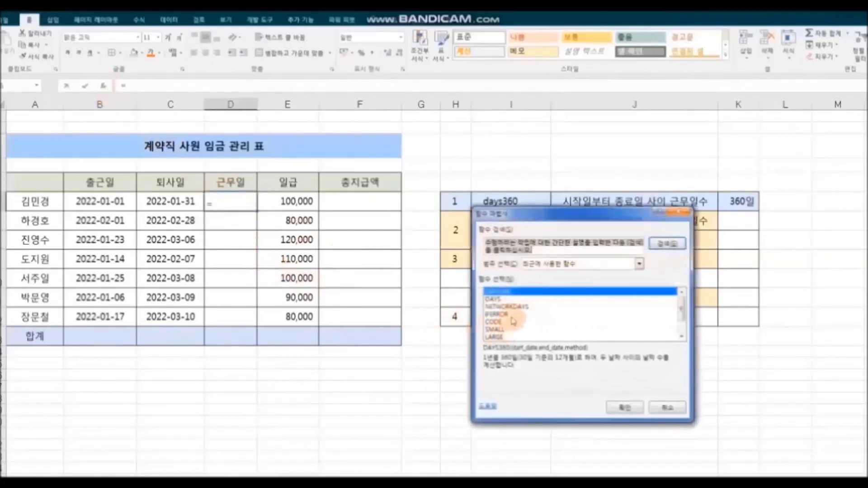
pyautogui.click(523, 307)
pyautogui.click(625, 408)
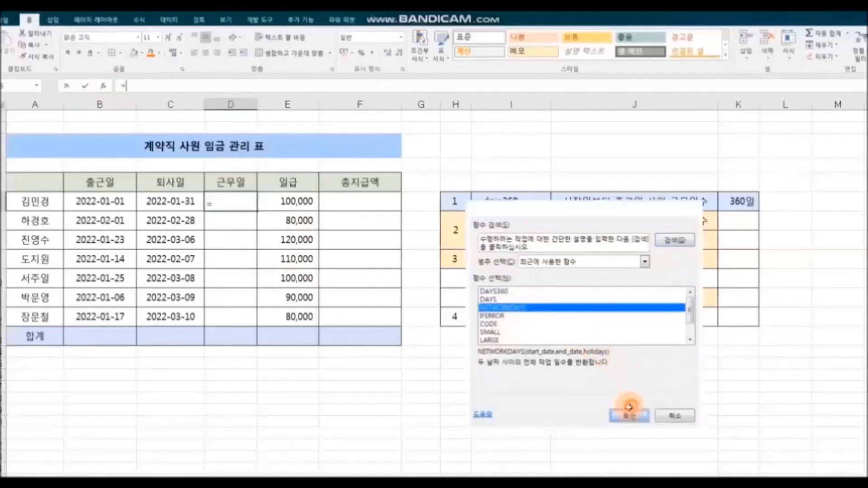
pyautogui.moveTo(532, 242); pyautogui.dragTo(500, 285)
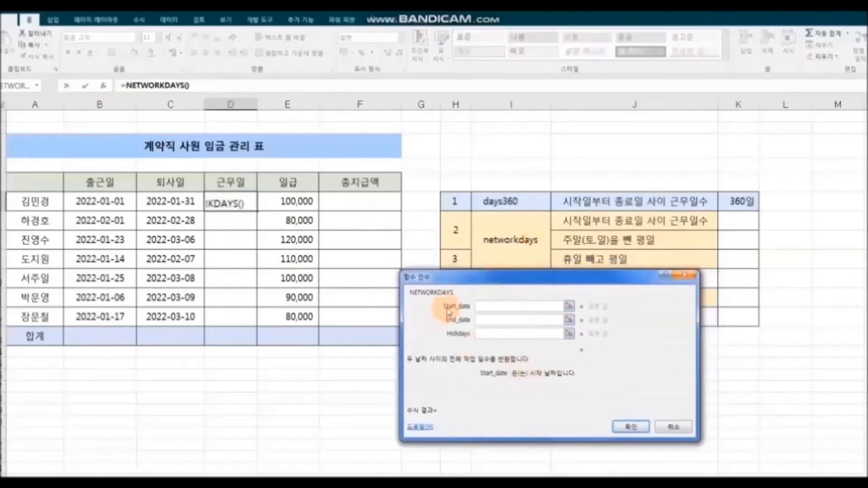
pyautogui.click(101, 206)
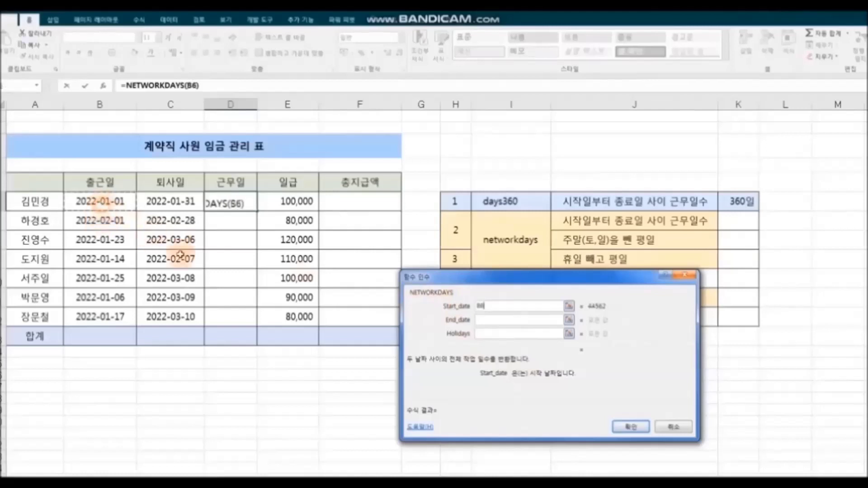
pyautogui.click(178, 202)
pyautogui.click(632, 427)
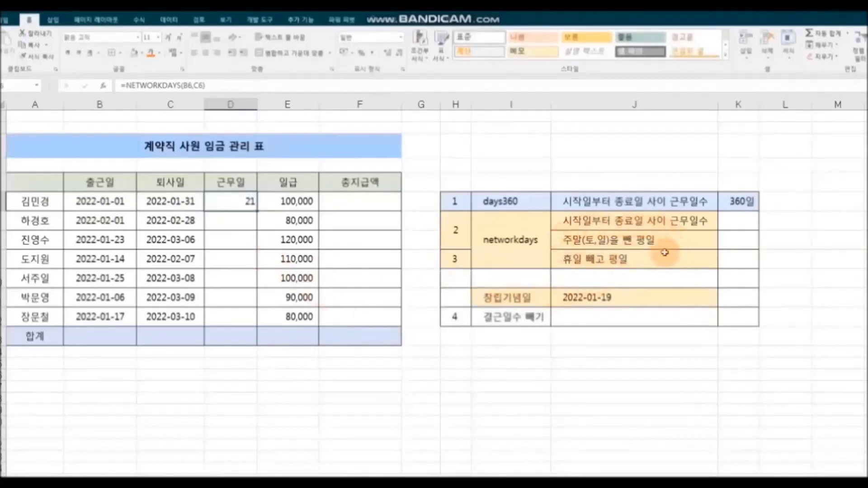
# Calculate the first contract worker's total pay in F6 with =D6*E6.
pyautogui.click(346, 206)
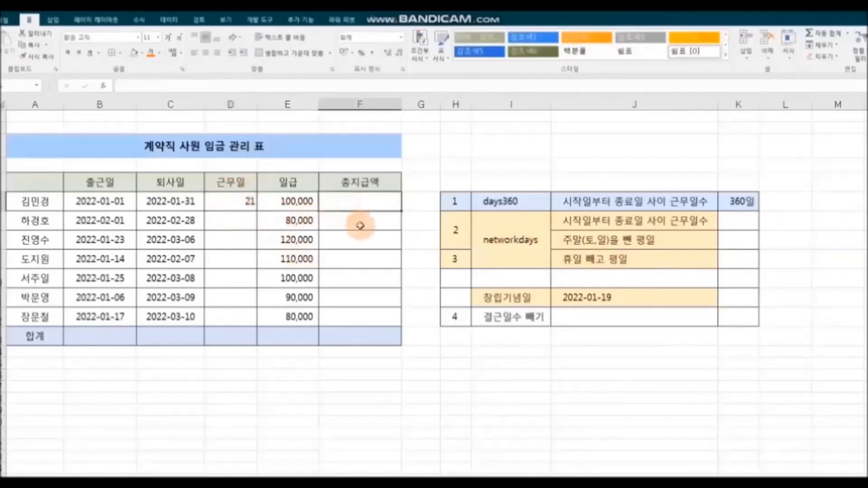
pyautogui.write('=')
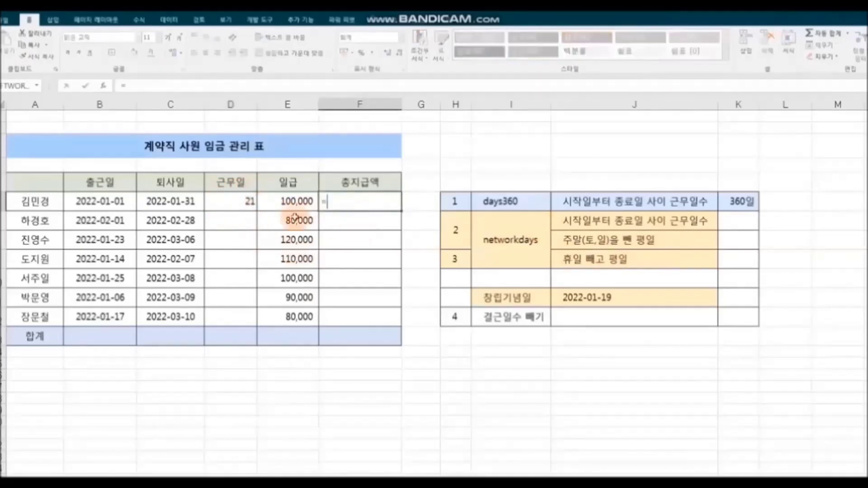
pyautogui.click(235, 201)
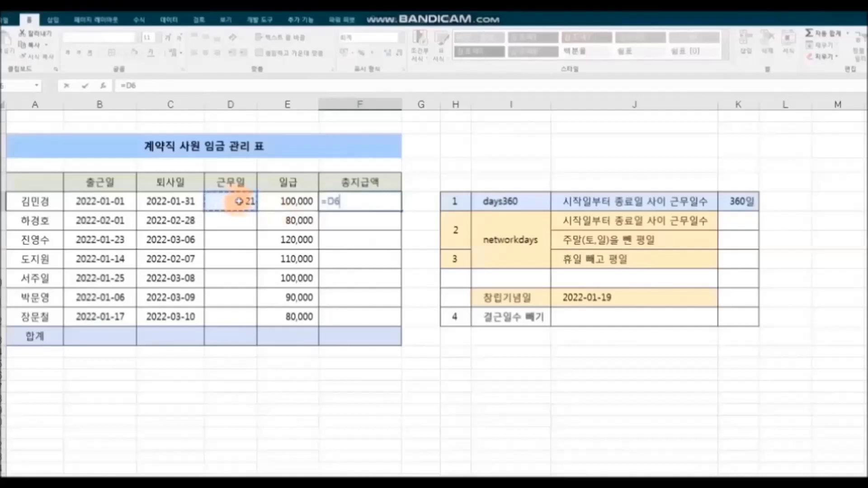
pyautogui.write('*')
pyautogui.click(291, 199)
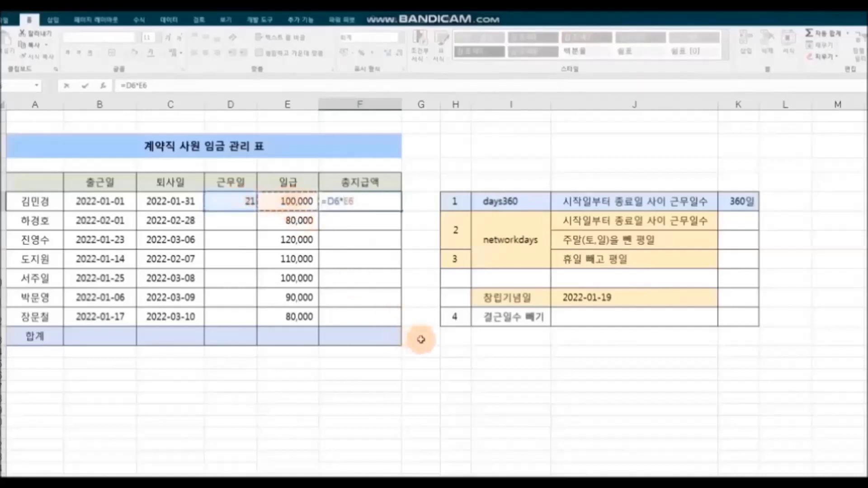
pyautogui.press('Return')
# Fill the workdays formula from D6 down to D12 and the total pay formula from F6 down to F12.
pyautogui.click(230, 201)
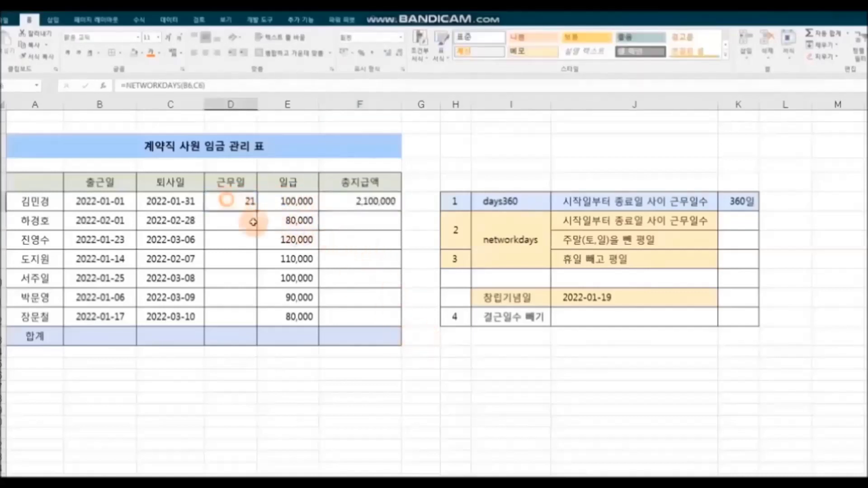
pyautogui.moveTo(256, 211); pyautogui.dragTo(256, 318)
pyautogui.click(376, 203)
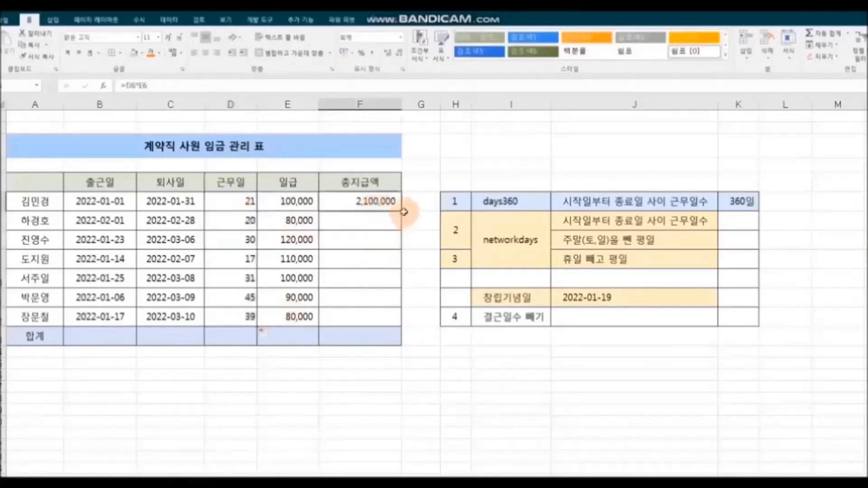
pyautogui.moveTo(401, 212); pyautogui.dragTo(398, 322)
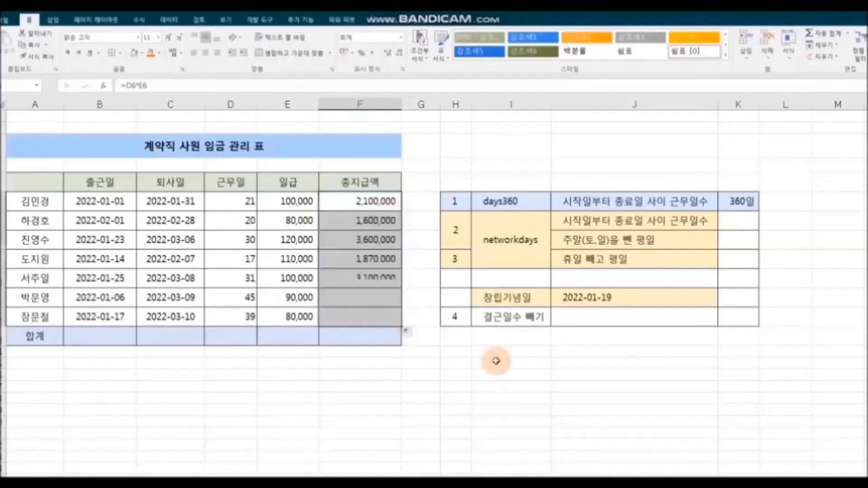
pyautogui.click(490, 364)
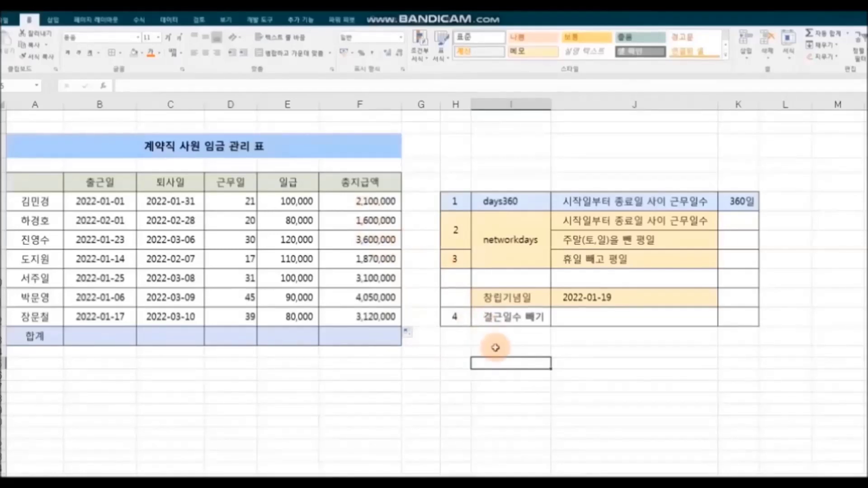
pyautogui.click(592, 263)
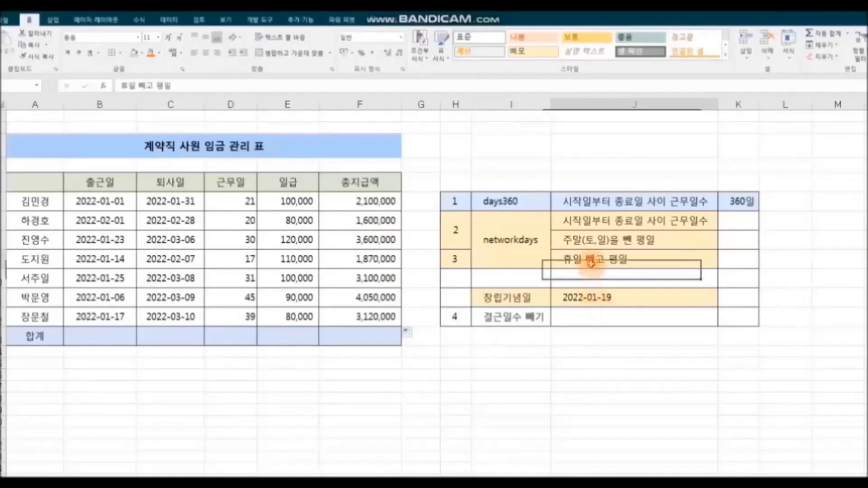
pyautogui.click(593, 239)
pyautogui.click(641, 264)
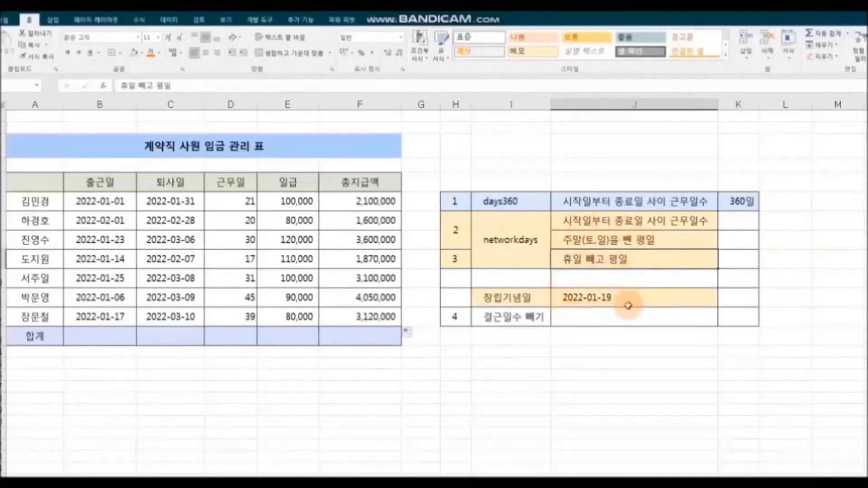
# Clear the workdays in D6:D12 and the total pay in F6:F12.
pyautogui.click(230, 201)
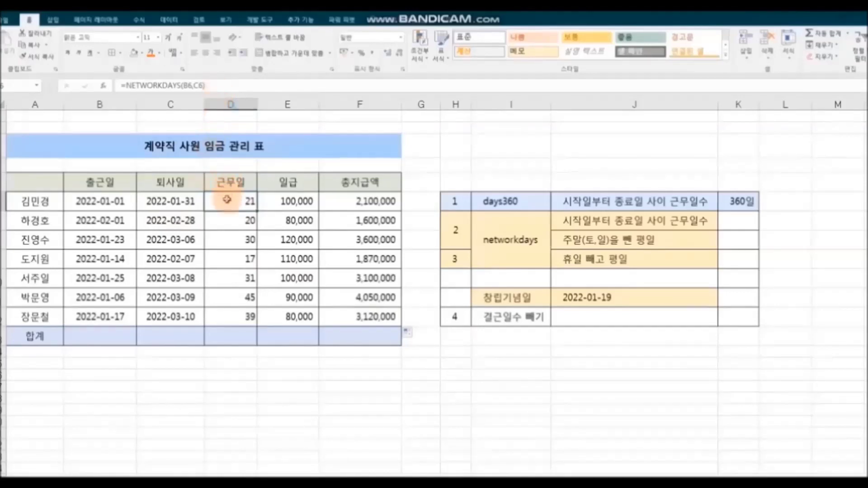
pyautogui.moveTo(227, 200); pyautogui.dragTo(228, 314)
pyautogui.press('Delete')
pyautogui.moveTo(341, 201); pyautogui.dragTo(347, 316)
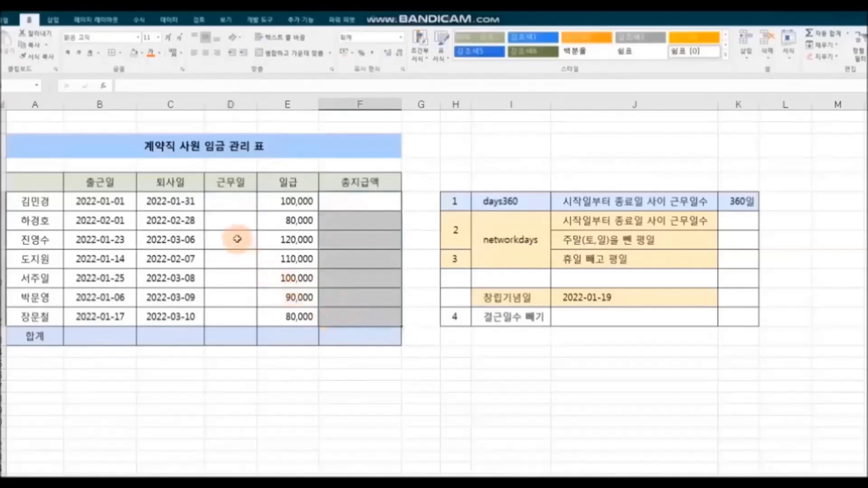
pyautogui.press('Delete')
# Insert the NETWORKDAYS function in D6 with B6 as the start date and C6 as the end date.
pyautogui.click(232, 200)
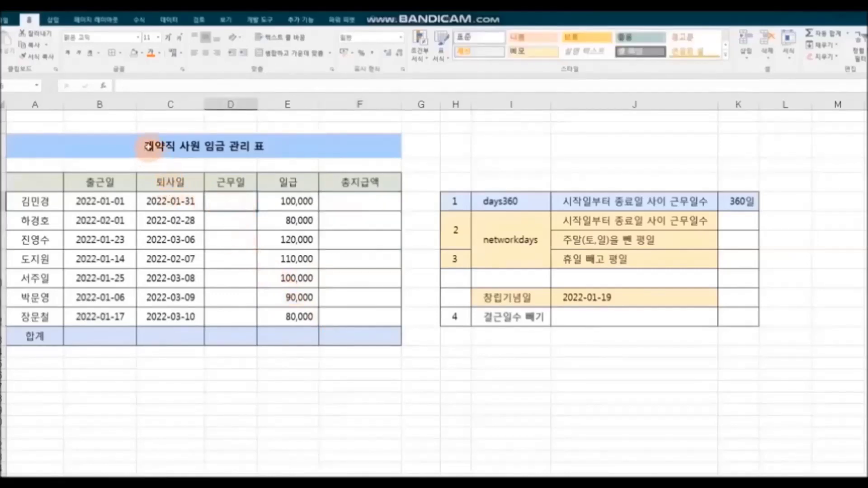
pyautogui.click(103, 89)
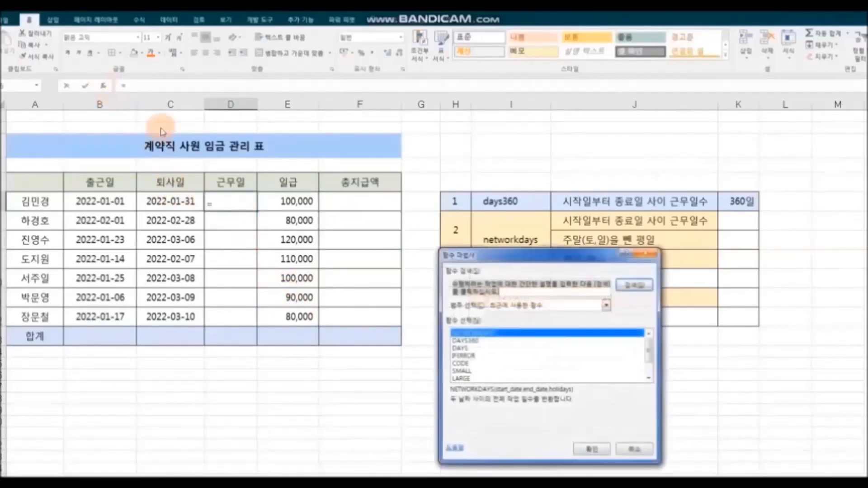
pyautogui.click(595, 455)
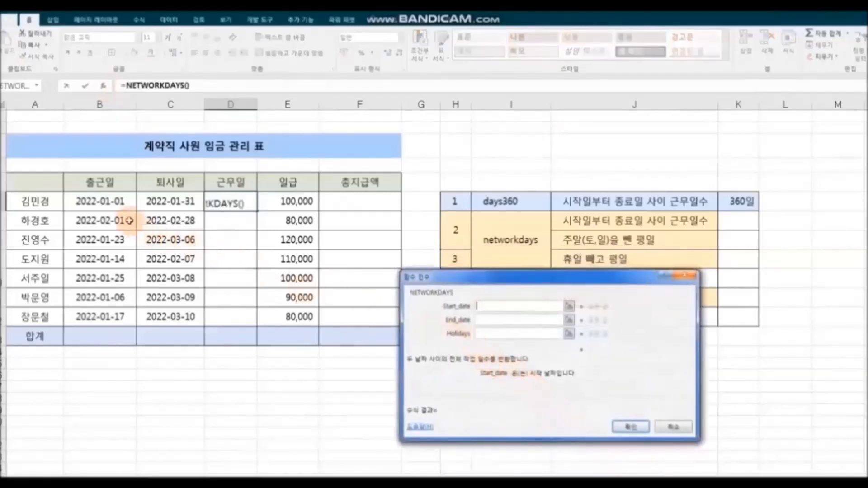
pyautogui.click(114, 206)
pyautogui.click(492, 321)
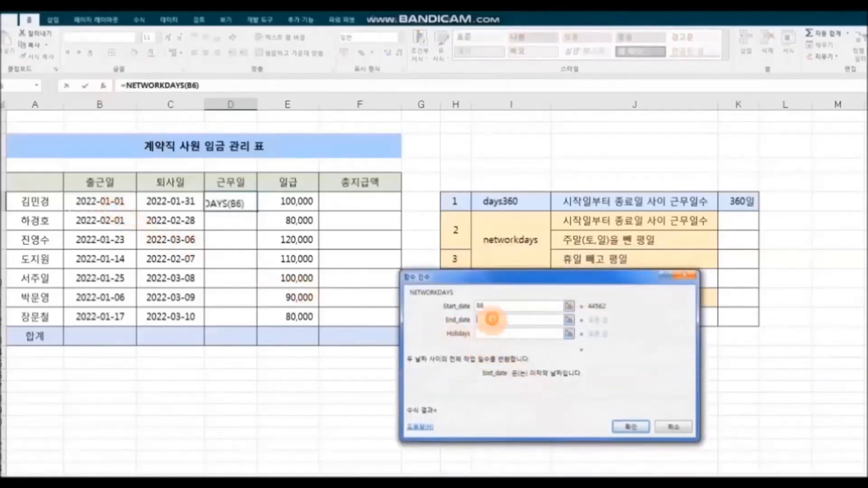
pyautogui.click(178, 203)
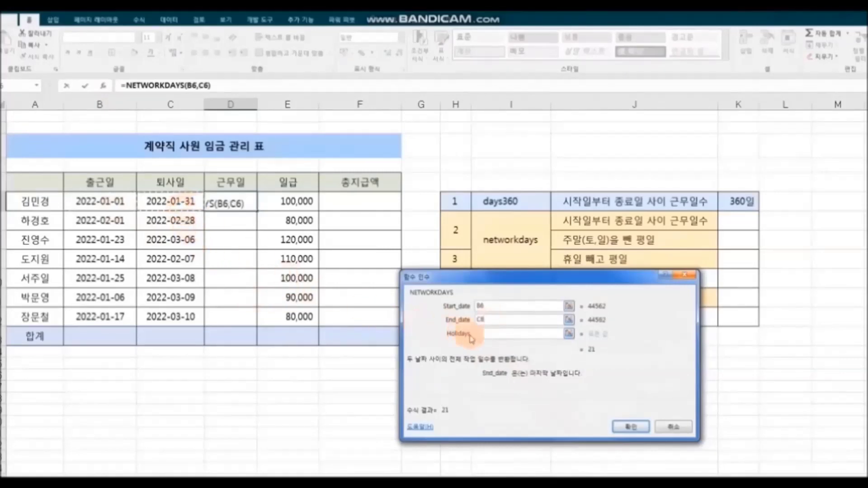
# Exclude the 창립기념일 date by setting Holidays to the absolute reference $J$11, and fill the workdays formula down to D12.
pyautogui.click(489, 335)
pyautogui.moveTo(502, 277); pyautogui.dragTo(263, 263)
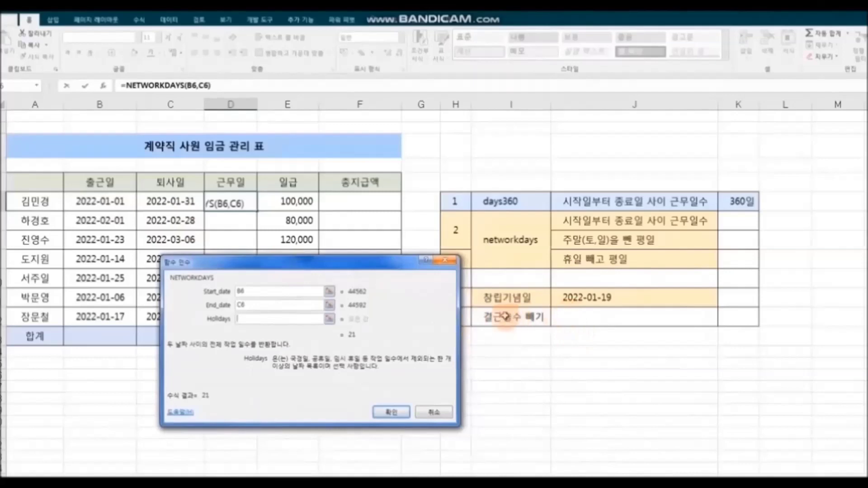
pyautogui.click(587, 300)
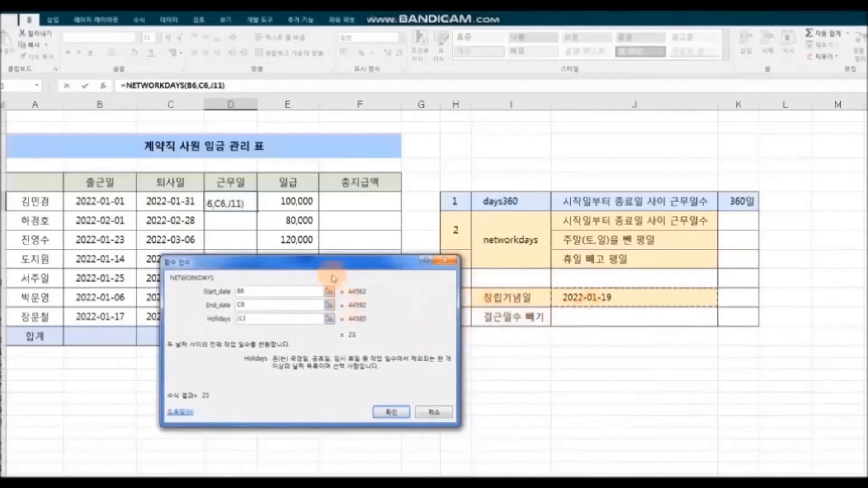
pyautogui.moveTo(334, 264); pyautogui.dragTo(619, 341)
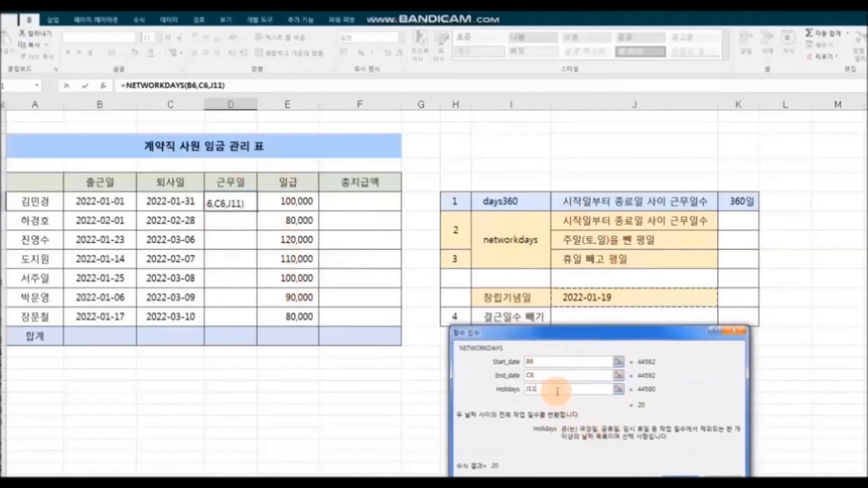
pyautogui.press('F4')
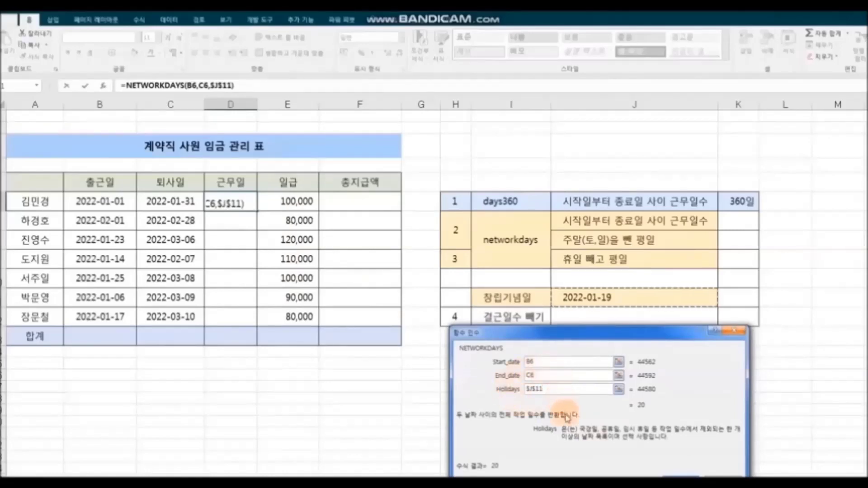
pyautogui.click(674, 473)
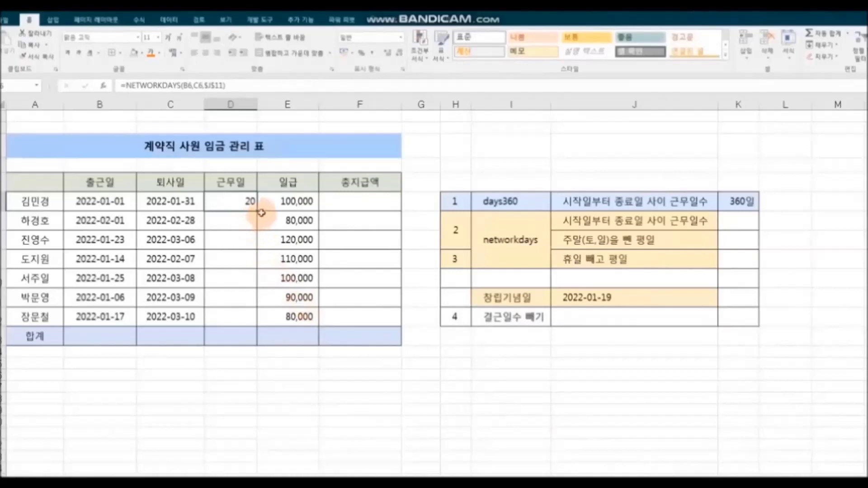
pyautogui.moveTo(259, 212); pyautogui.dragTo(264, 319)
# Calculate total pay in F6 with =D6*E6 and fill the formula down through F12.
pyautogui.click(350, 206)
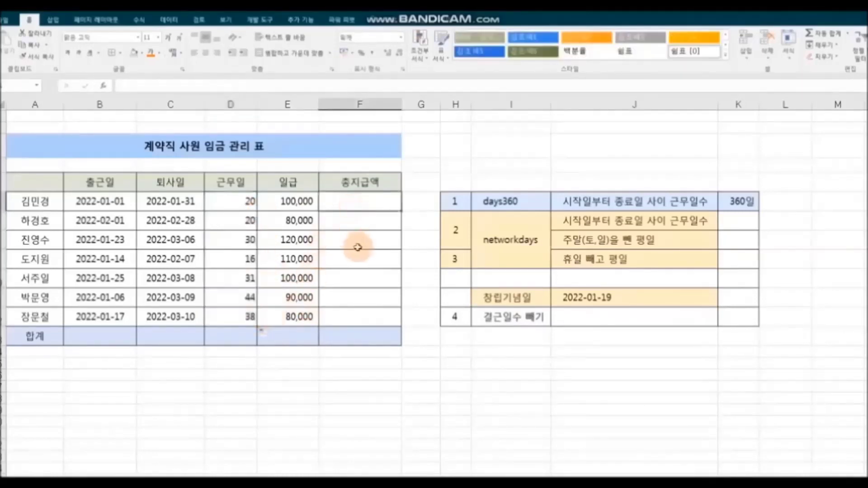
pyautogui.write('=')
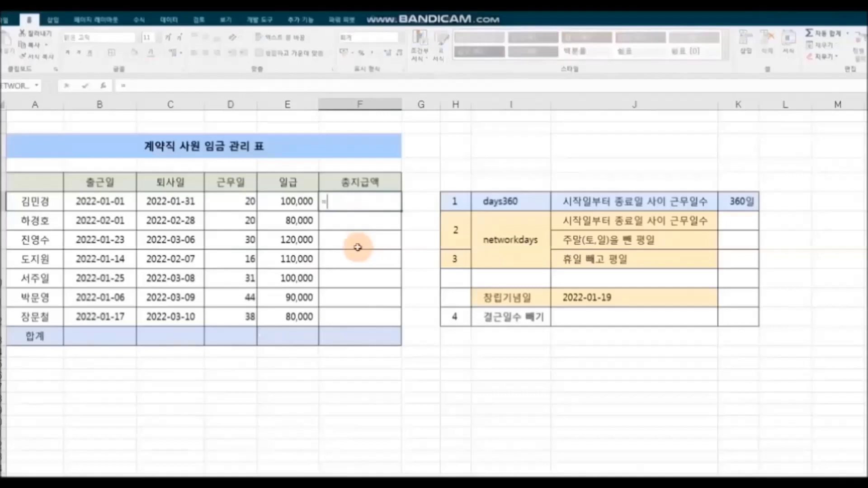
pyautogui.click(239, 203)
pyautogui.write('*')
pyautogui.click(276, 202)
pyautogui.press('Return')
pyautogui.click(378, 201)
pyautogui.moveTo(401, 210); pyautogui.dragTo(401, 326)
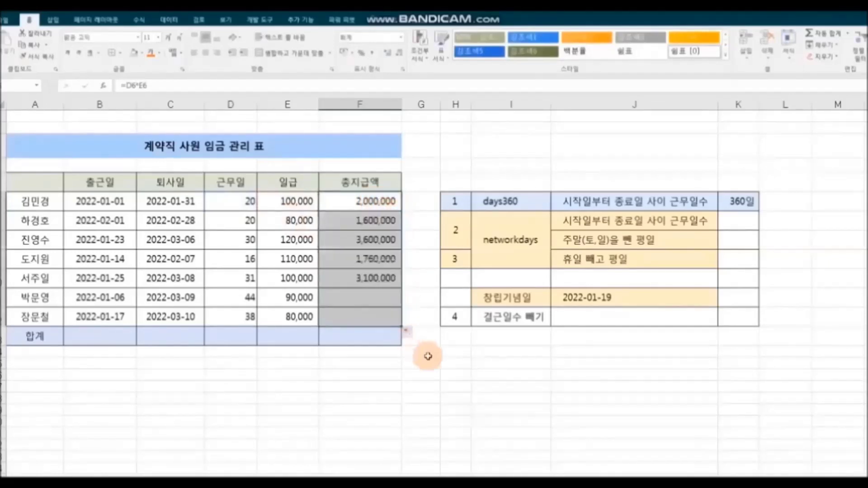
# Sum the holiday-adjusted total pay in the 합계 row with =SUM(F6:F12) in F13.
pyautogui.click(385, 342)
pyautogui.click(141, 20)
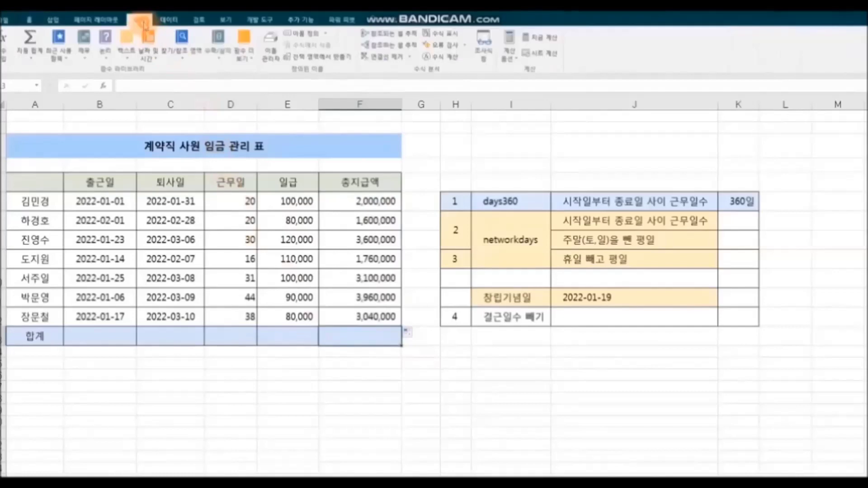
pyautogui.click(36, 59)
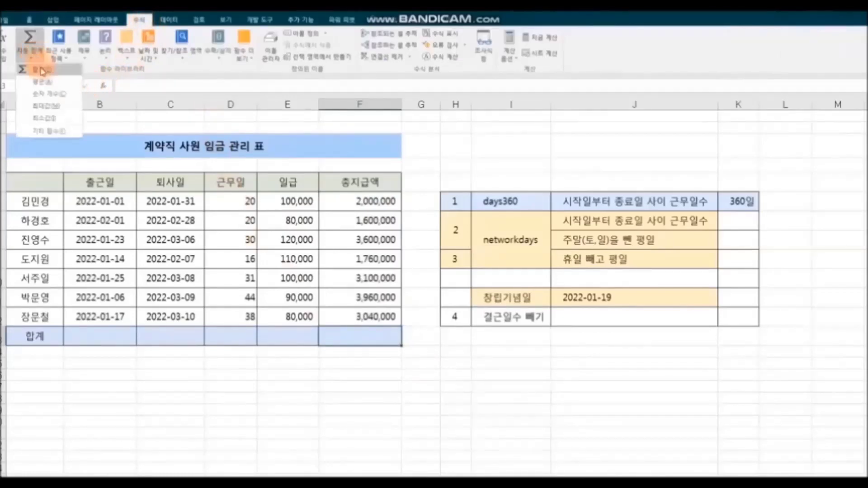
pyautogui.click(41, 73)
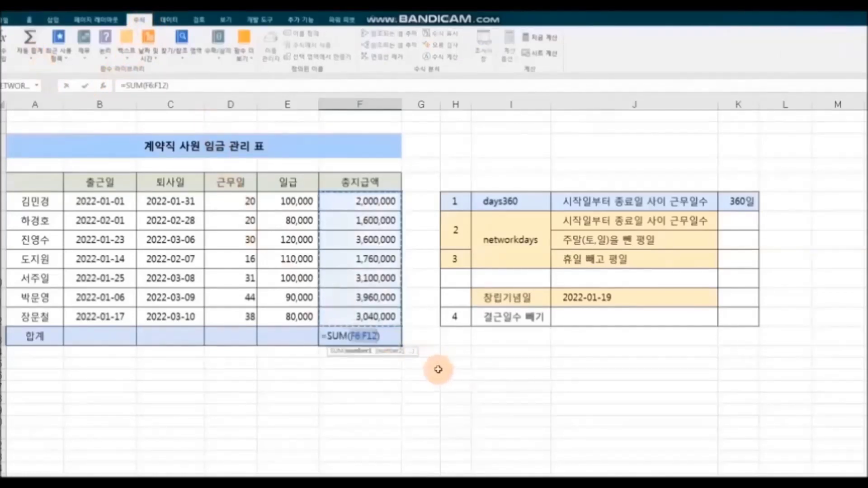
pyautogui.press('Return')
pyautogui.click(520, 397)
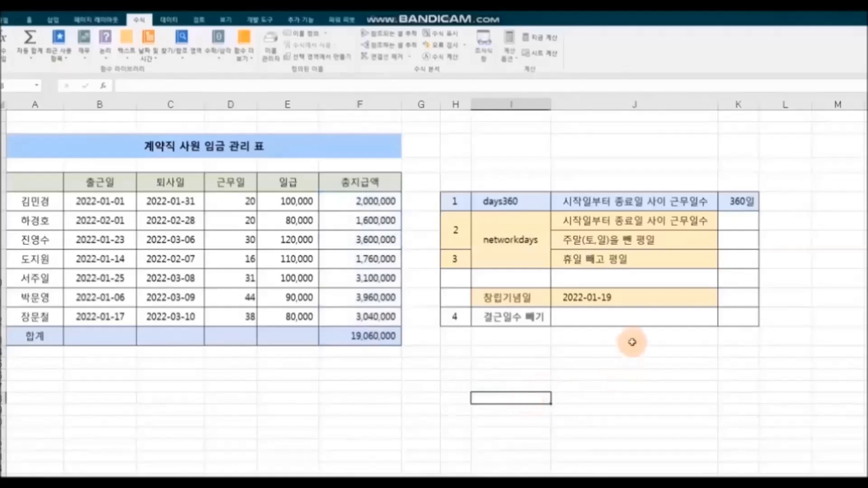
pyautogui.click(630, 304)
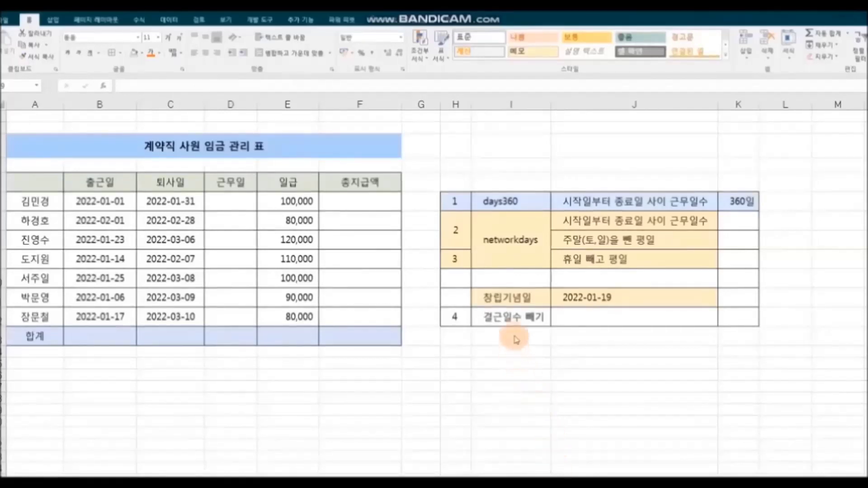
pyautogui.click(503, 248)
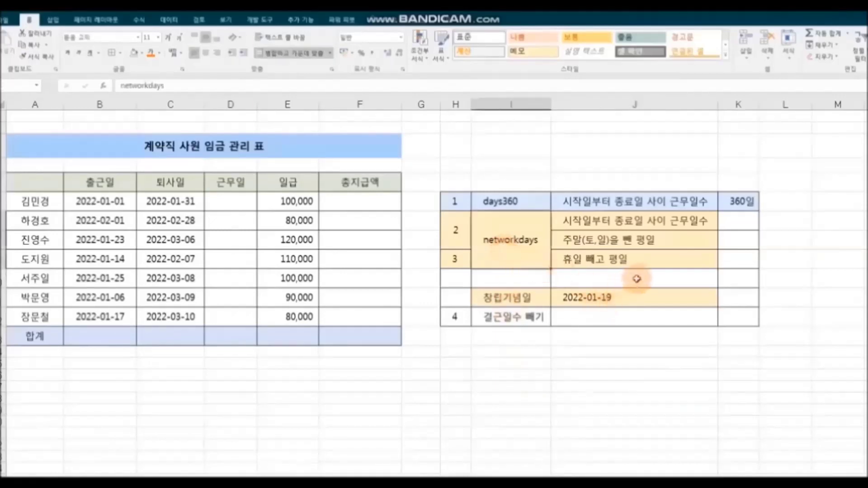
pyautogui.click(673, 240)
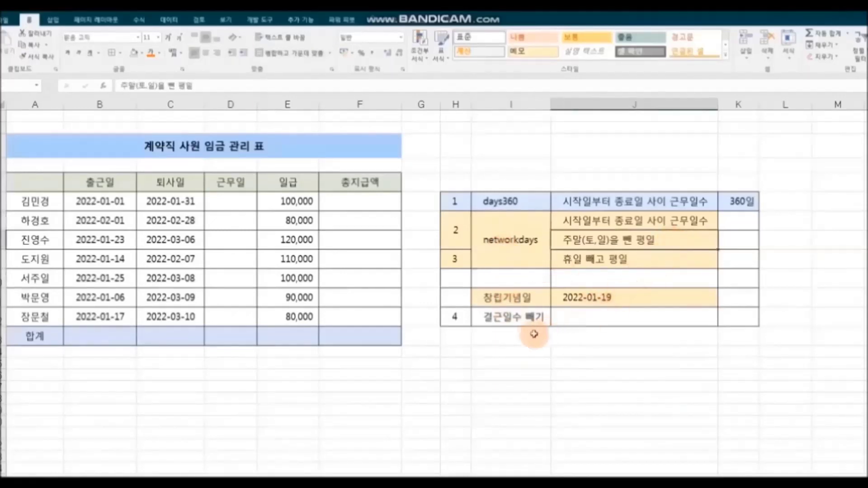
pyautogui.click(522, 319)
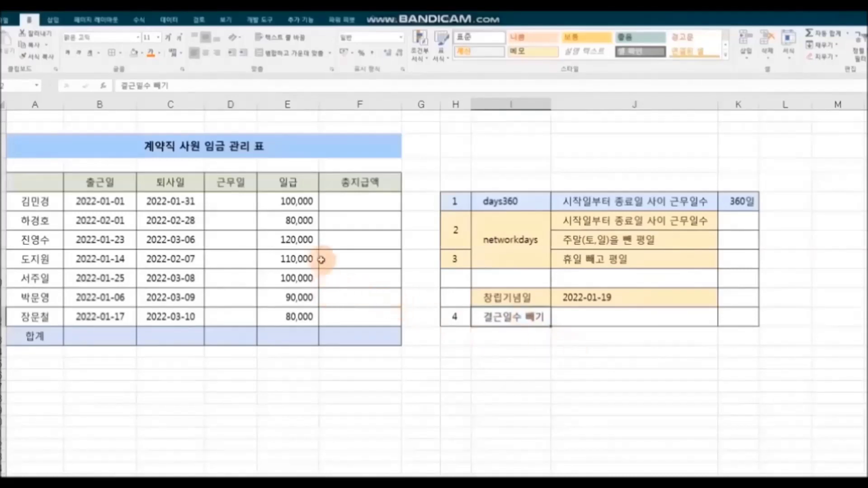
# Insert a blank column before the 일급 column in the contract workers' wage table.
pyautogui.click(288, 104)
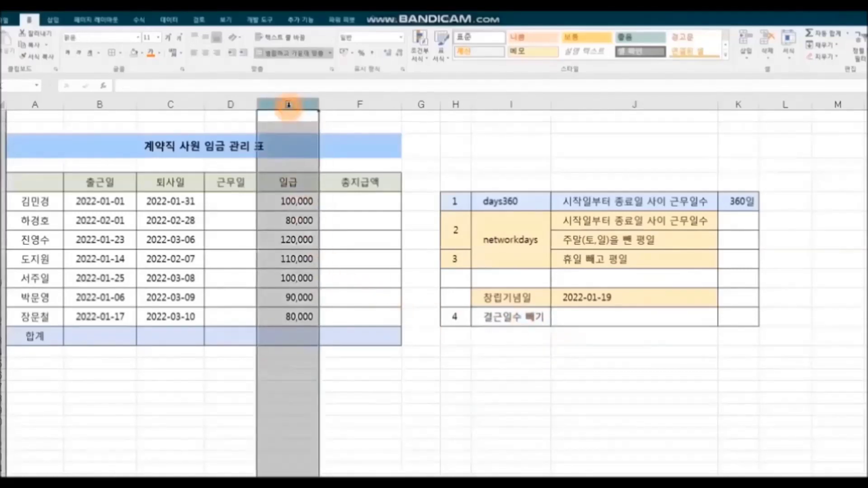
pyautogui.rightClick(288, 105)
pyautogui.click(333, 175)
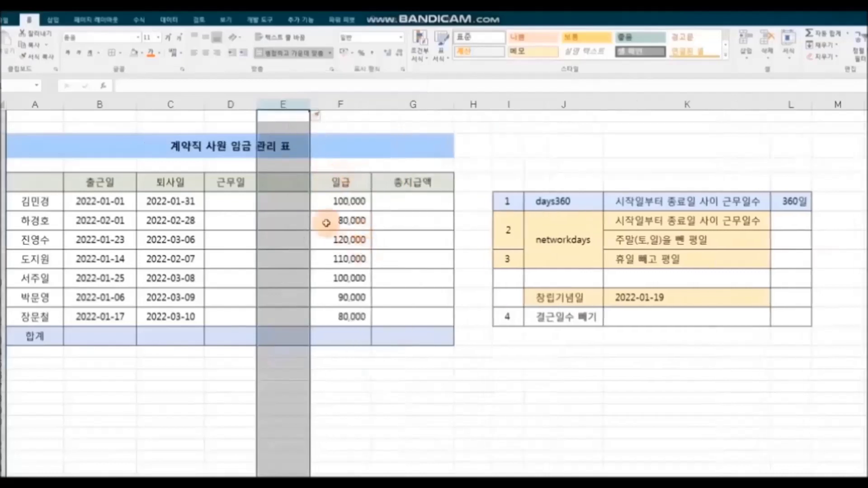
# Head the blank column E with 결근일수 and enter the absence days 3, 2, 5, 0, 1, 2 and 2 in E6:E12.
pyautogui.click(288, 183)
pyautogui.write('ㄱㅕㄹ근일수')
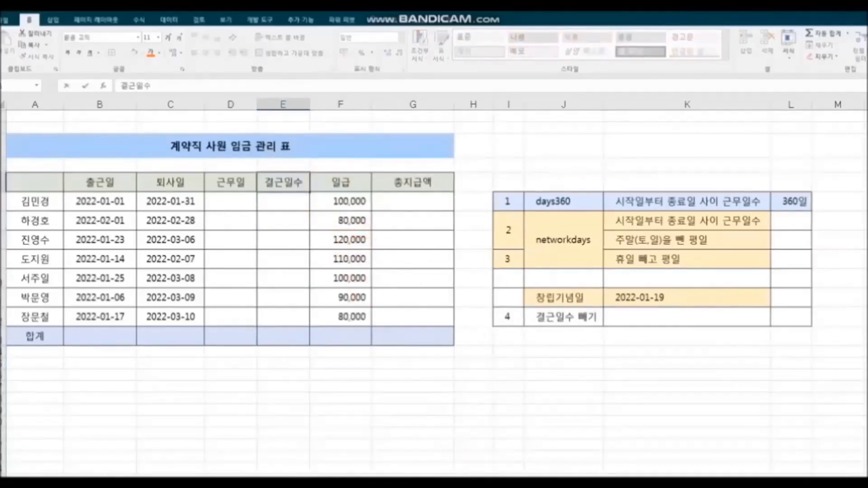
pyautogui.click(289, 202)
pyautogui.write('3')
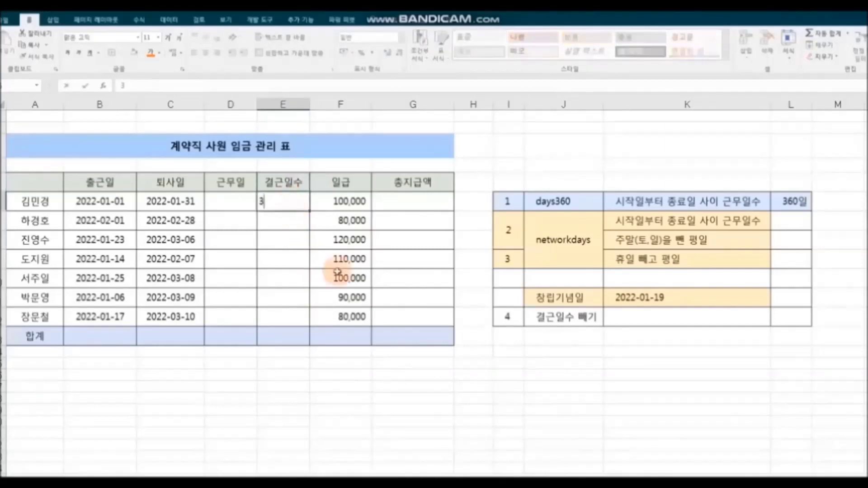
pyautogui.press('Return')
pyautogui.write('2')
pyautogui.press('Return')
pyautogui.write('5')
pyautogui.press('Return')
pyautogui.write('0')
pyautogui.press('Return')
pyautogui.write('1')
pyautogui.press('Return')
pyautogui.write('2')
pyautogui.press('Return')
pyautogui.write('2')
pyautogui.click(393, 435)
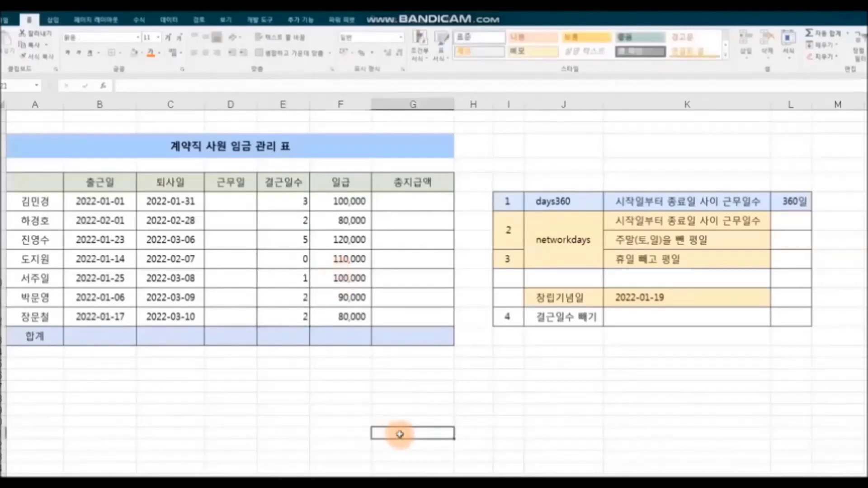
# Center the absence-day values in E6:E12 horizontally.
pyautogui.moveTo(282, 199); pyautogui.dragTo(290, 314)
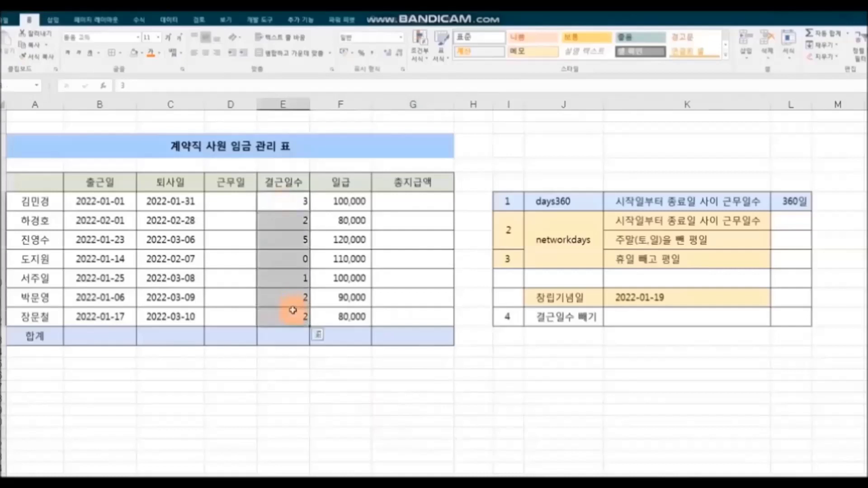
pyautogui.click(205, 53)
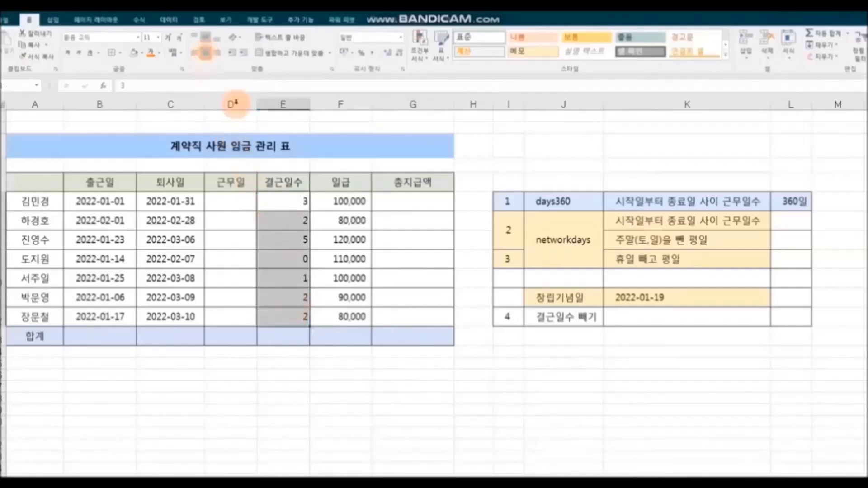
pyautogui.click(414, 432)
# Calculate the first worker's weekdays in D6 with NETWORKDAYS, using B6 as Start_date and C6 as End_date without holidays.
pyautogui.click(229, 200)
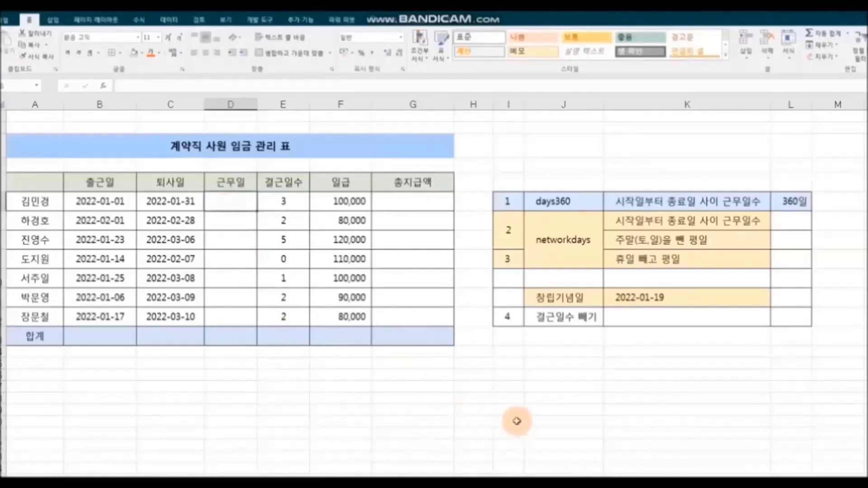
pyautogui.click(103, 90)
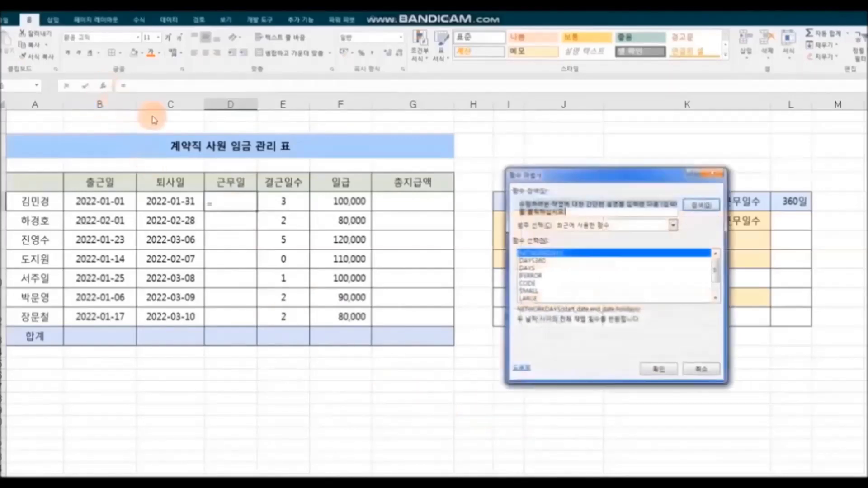
pyautogui.click(659, 369)
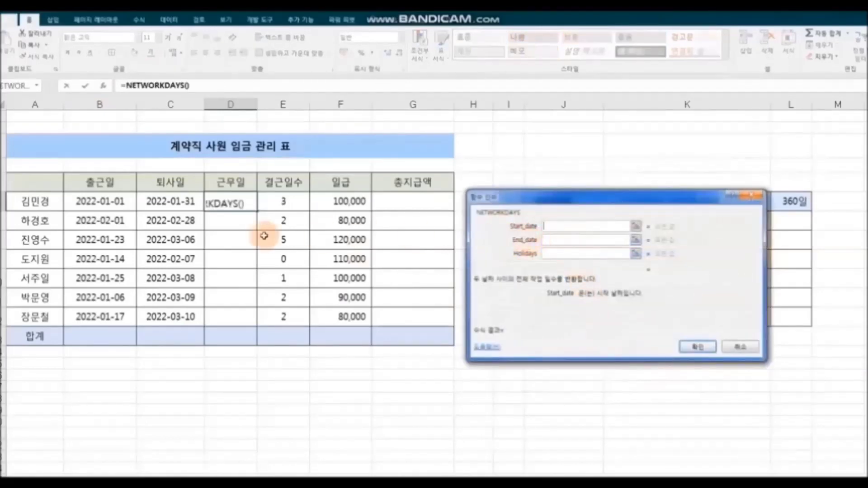
pyautogui.click(114, 204)
pyautogui.click(556, 241)
pyautogui.click(183, 202)
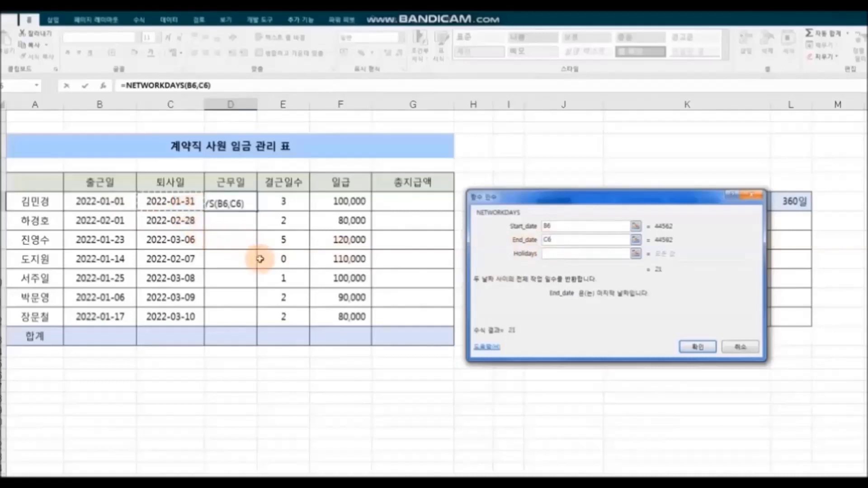
pyautogui.click(697, 347)
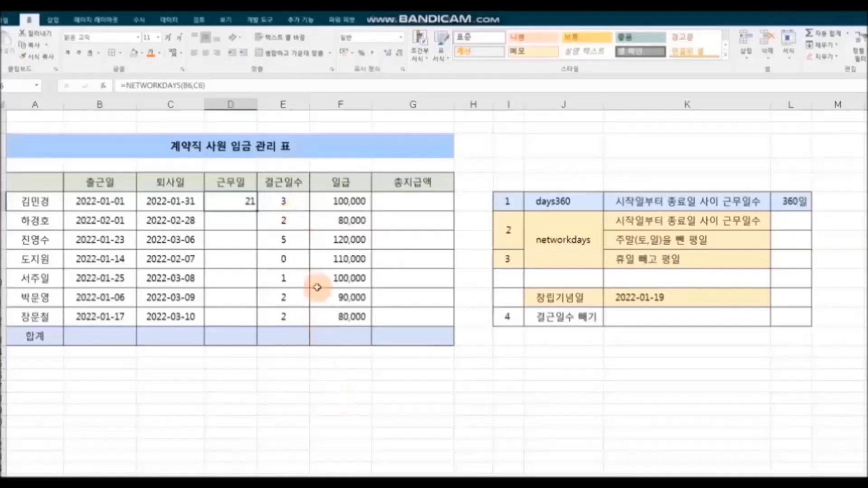
# Calculate the first worker's total pay less absence days in G6 with =(D6-E6)*F6.
pyautogui.click(401, 202)
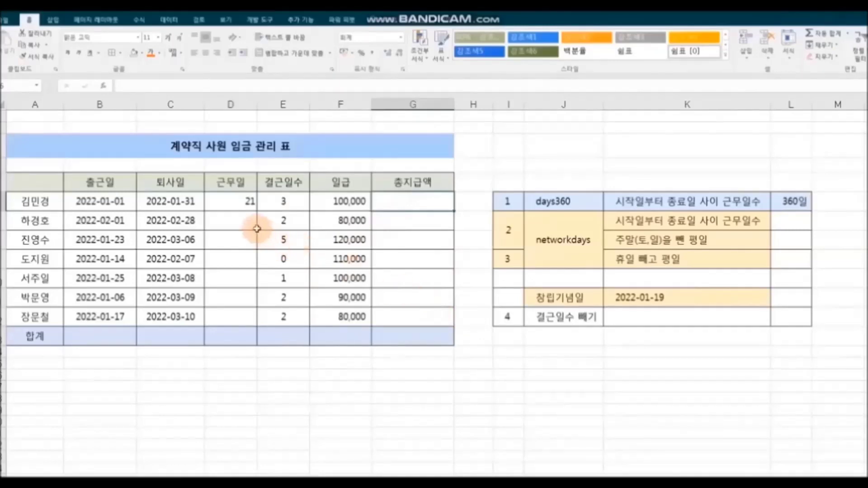
pyautogui.write('=')
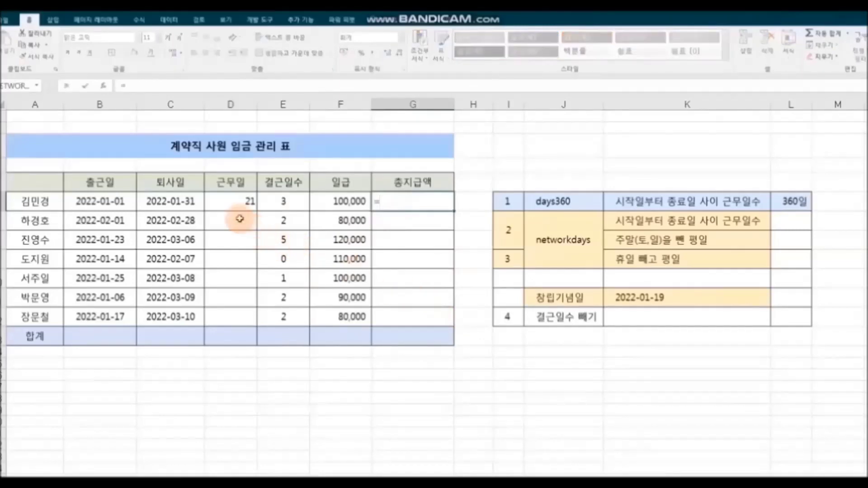
pyautogui.click(229, 200)
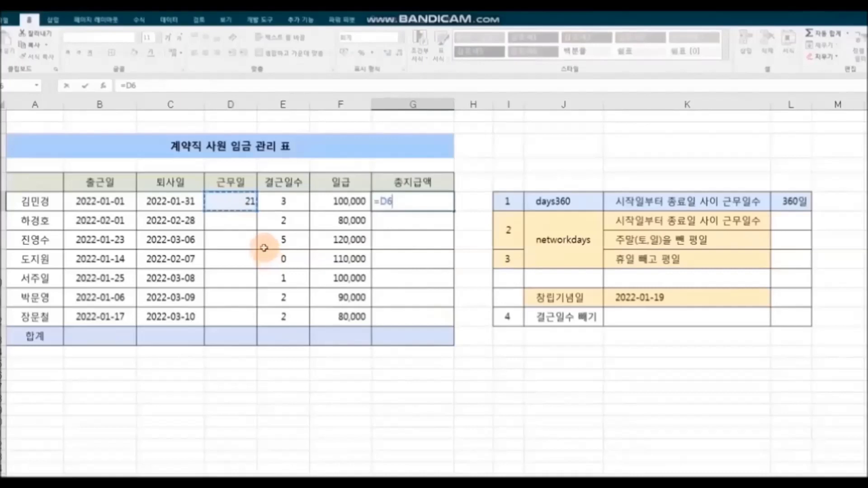
pyautogui.write('-')
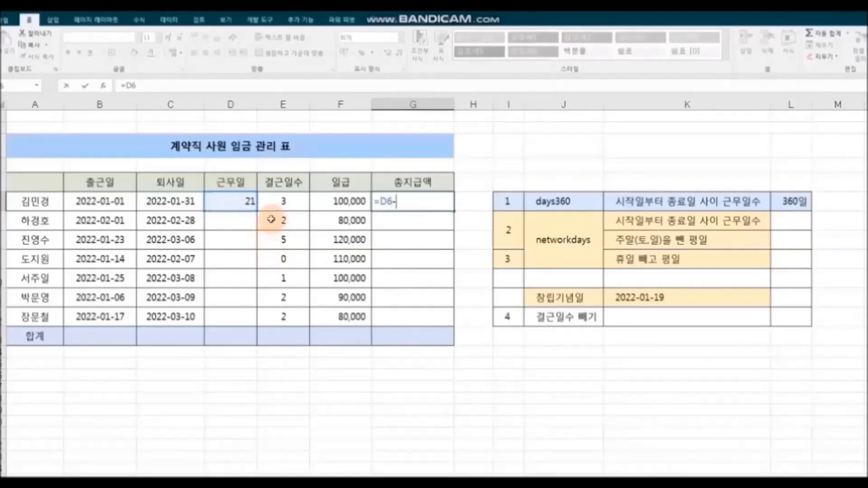
pyautogui.click(280, 201)
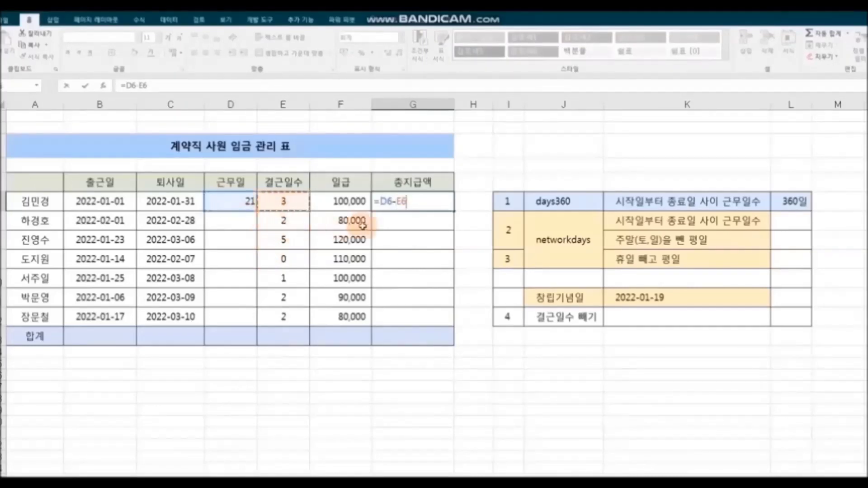
pyautogui.click(379, 202)
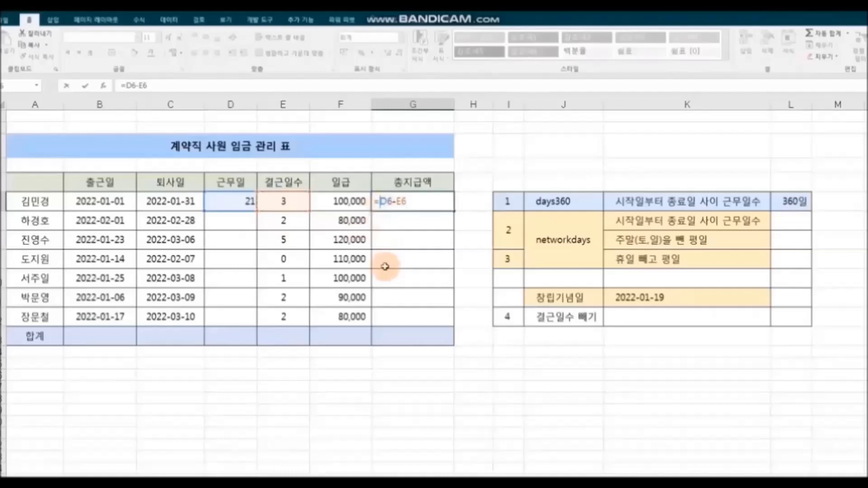
pyautogui.write('(')
pyautogui.click(425, 202)
pyautogui.write(')')
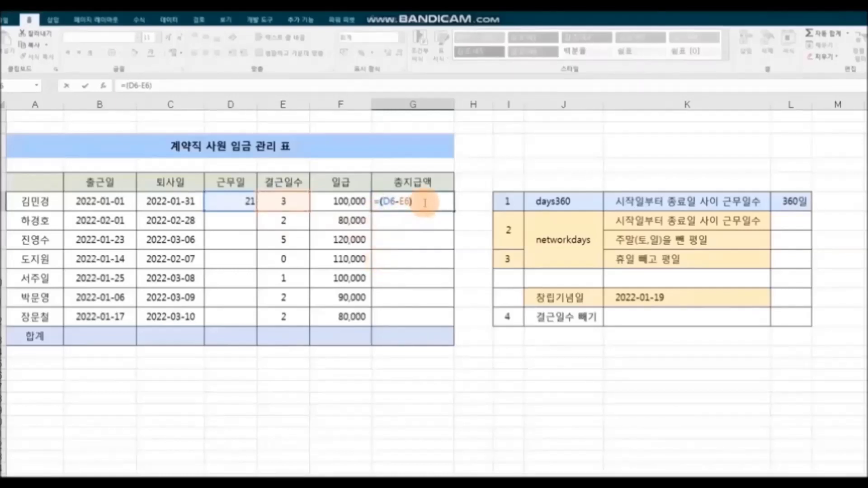
pyautogui.write('*')
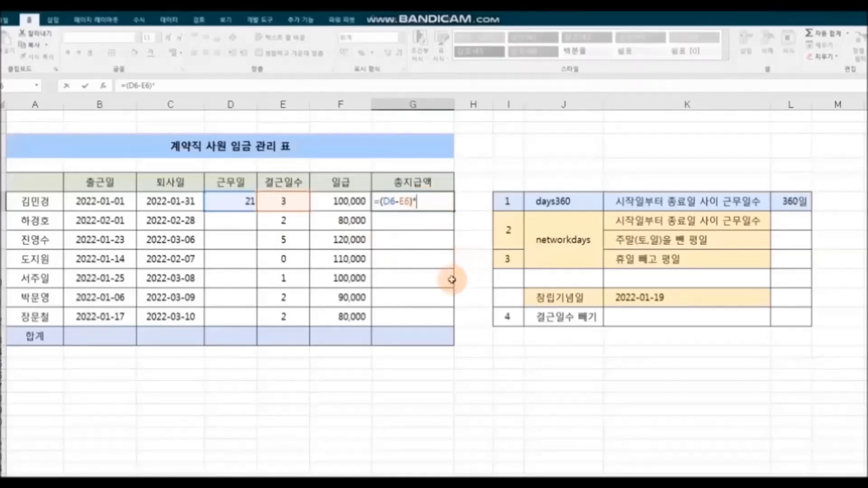
pyautogui.click(341, 205)
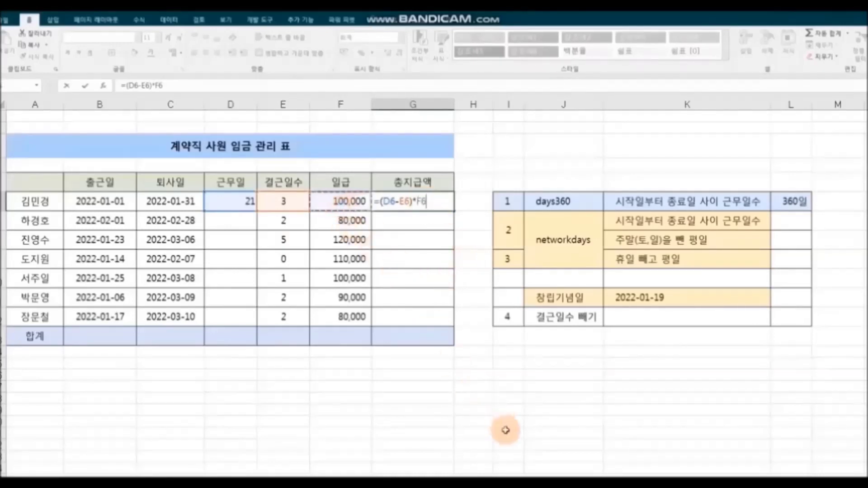
pyautogui.press('Return')
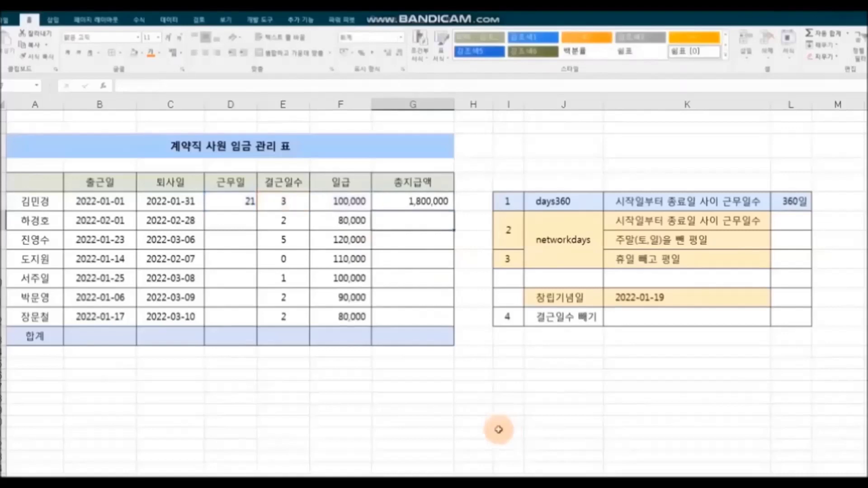
# Fill the workdays formula from D6 down to D12 and the total pay formula from G6 down to G12.
pyautogui.click(398, 201)
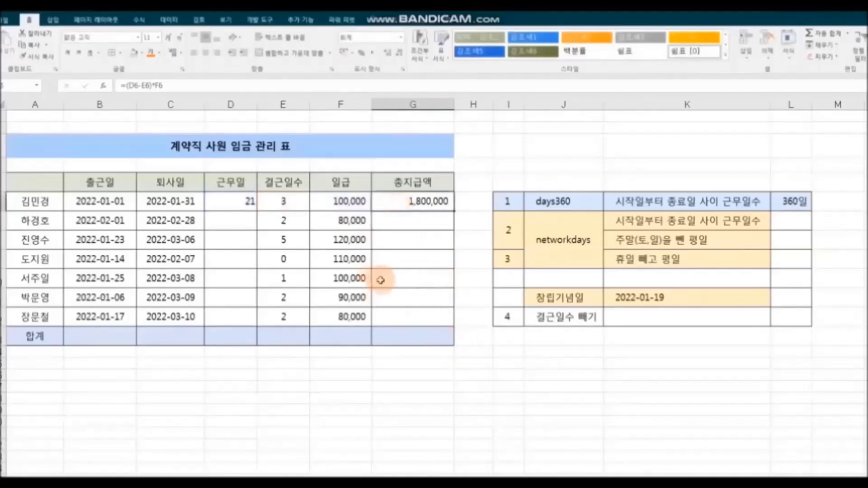
pyautogui.click(251, 202)
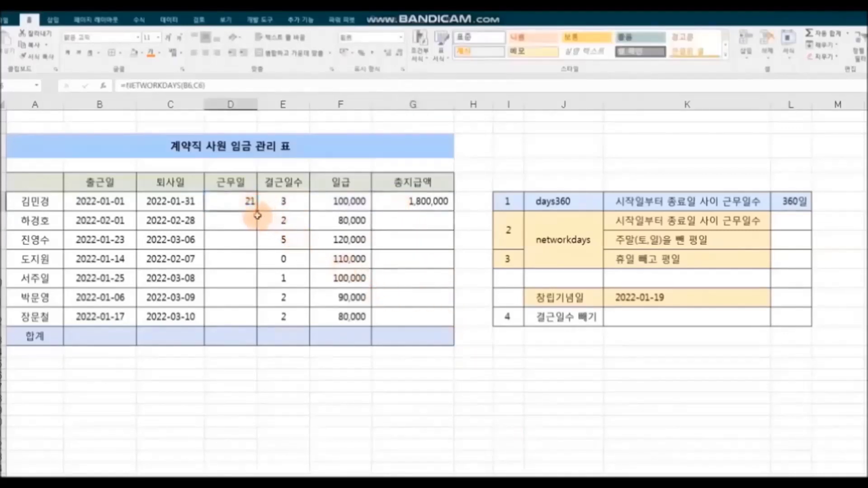
pyautogui.moveTo(257, 212); pyautogui.dragTo(261, 319)
pyautogui.click(423, 201)
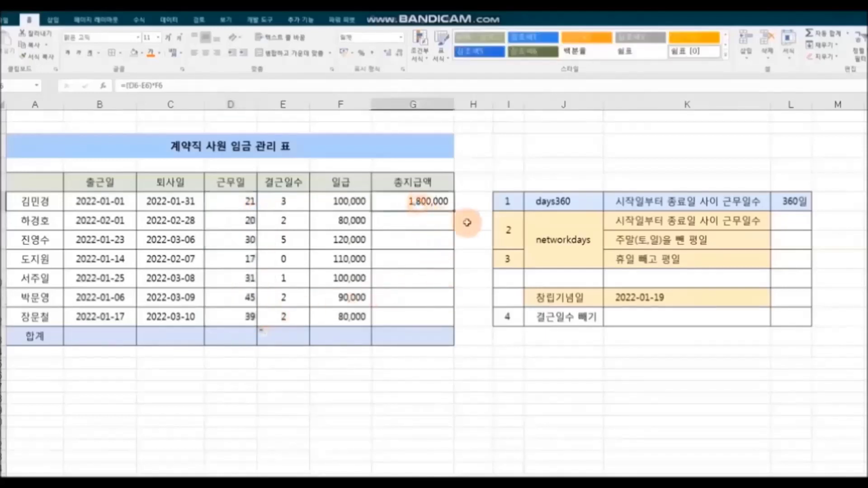
pyautogui.moveTo(455, 209); pyautogui.dragTo(454, 323)
pyautogui.click(586, 397)
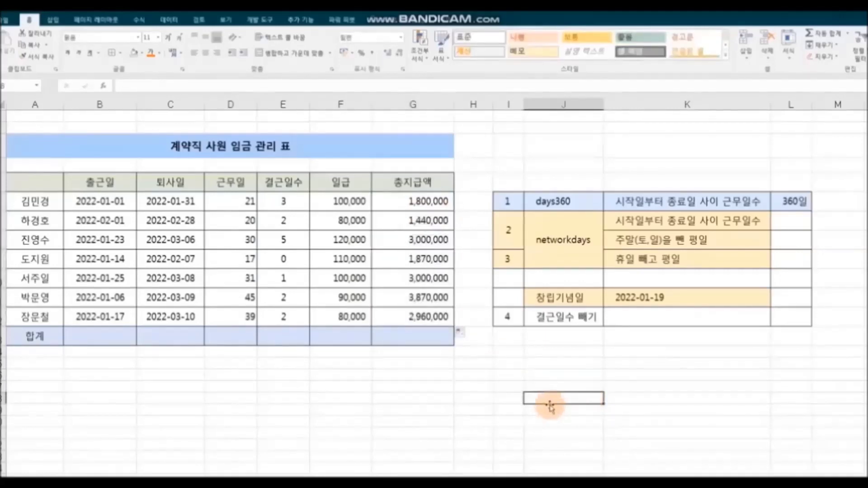
# Sum the absence-adjusted total pay in the 합계 row with =SUM(G6:G12) in G13.
pyautogui.click(423, 339)
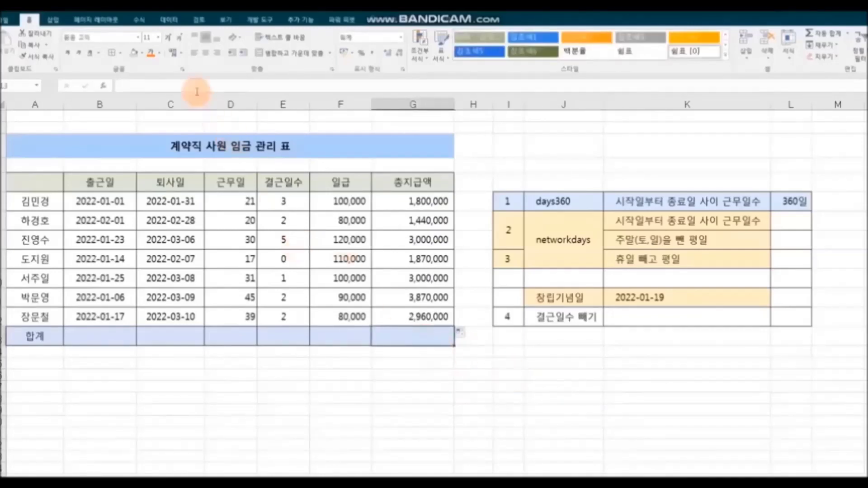
pyautogui.click(140, 22)
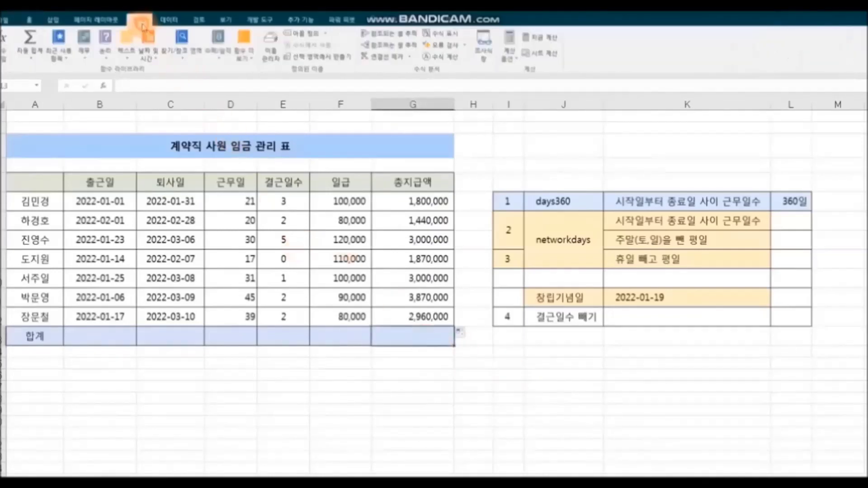
pyautogui.click(34, 57)
pyautogui.click(44, 68)
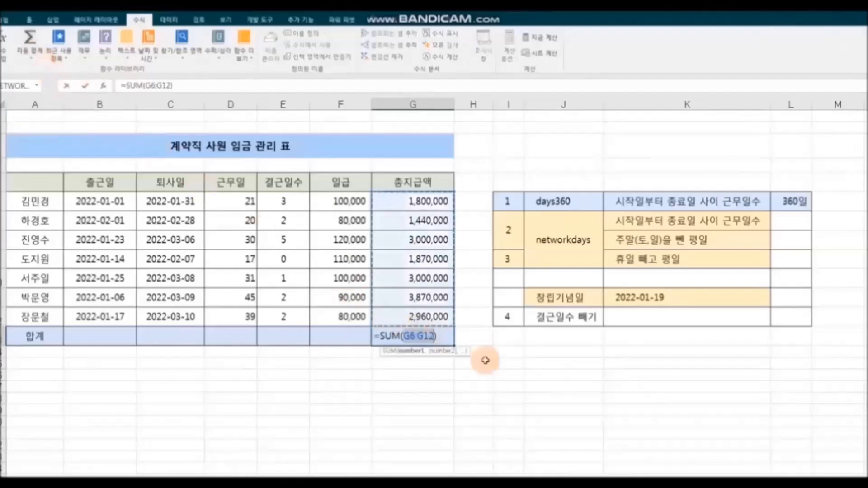
pyautogui.press('Return')
pyautogui.click(731, 468)
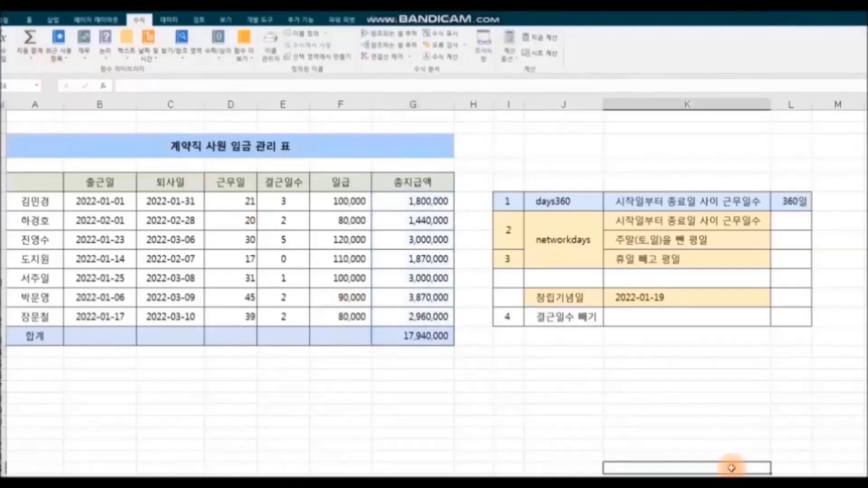